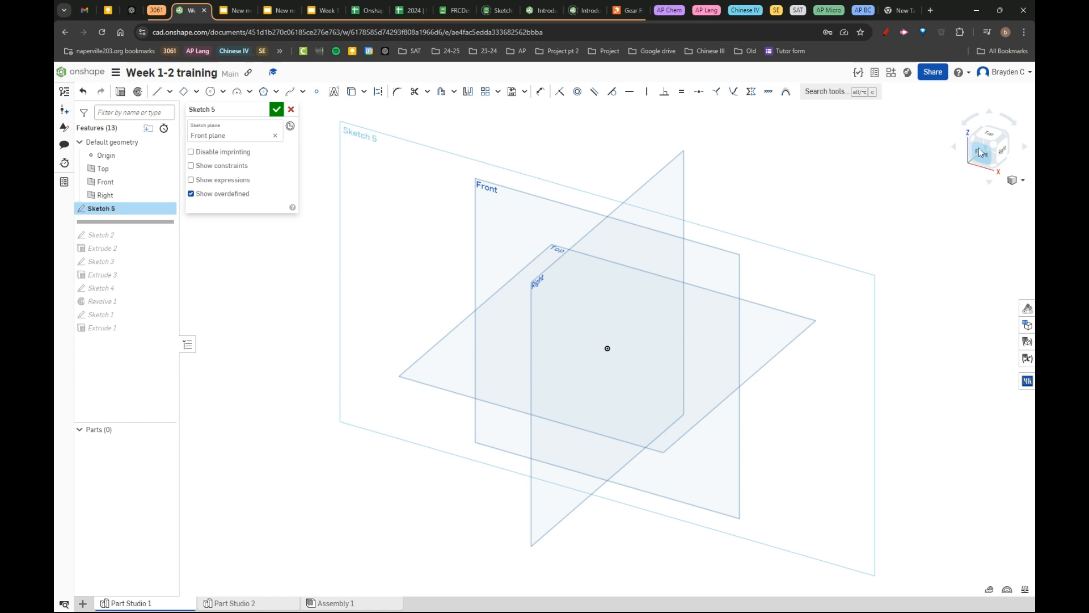
left_click(982, 151)
scroll(611, 271, "up", 1)
scroll(611, 271, "down", 1)
scroll(611, 271, "down", 1)
key("l")
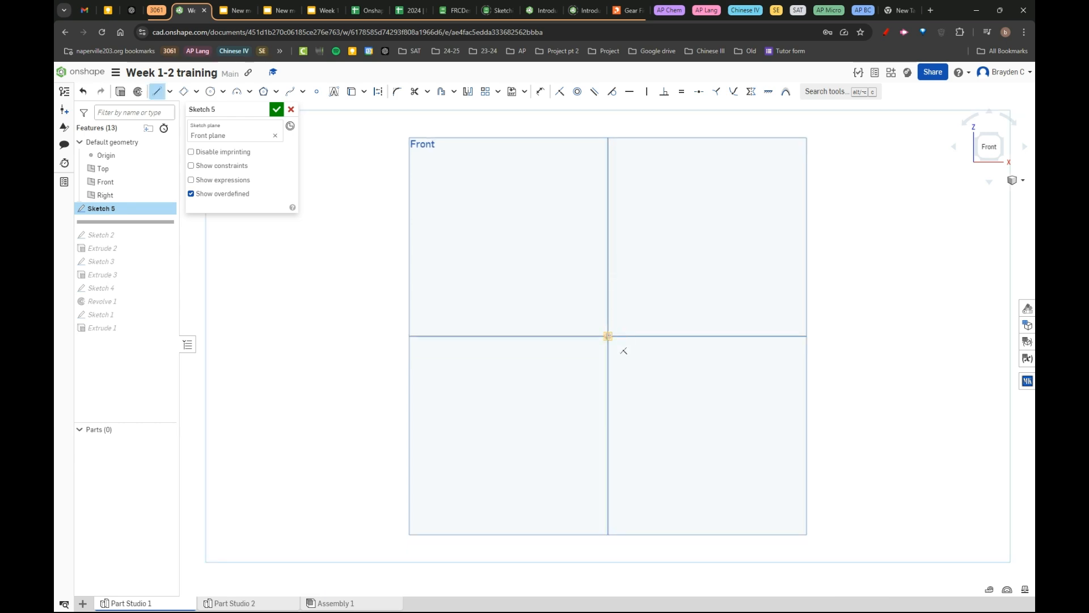
key("Escape")
key("l")
left_click(153, 94)
left_click(608, 336)
right_click_drag(608, 336, 499, 301)
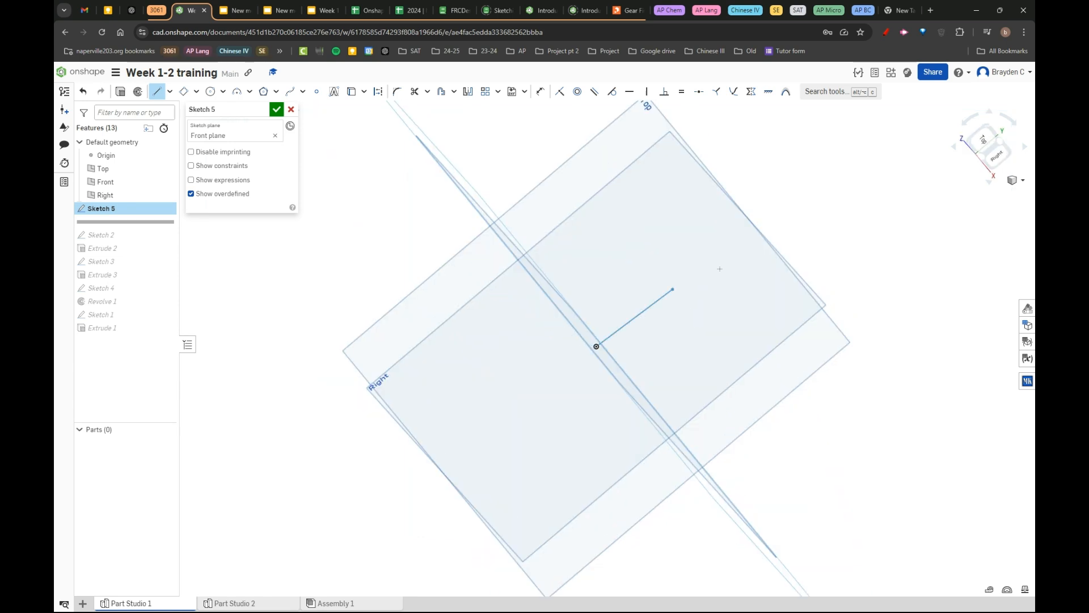
left_click(981, 157)
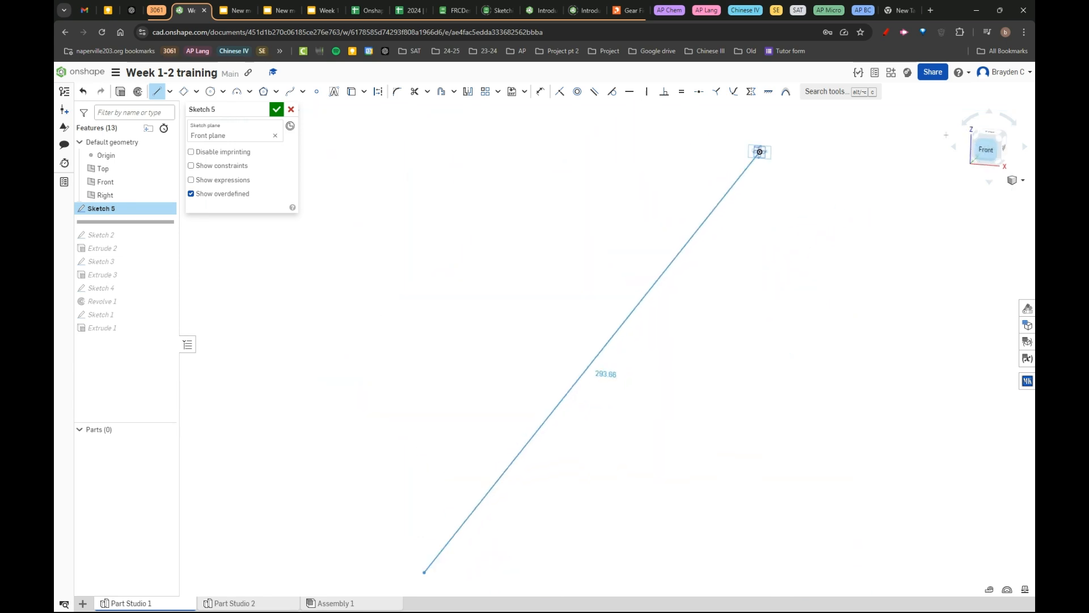
scroll(777, 104, "up", 12)
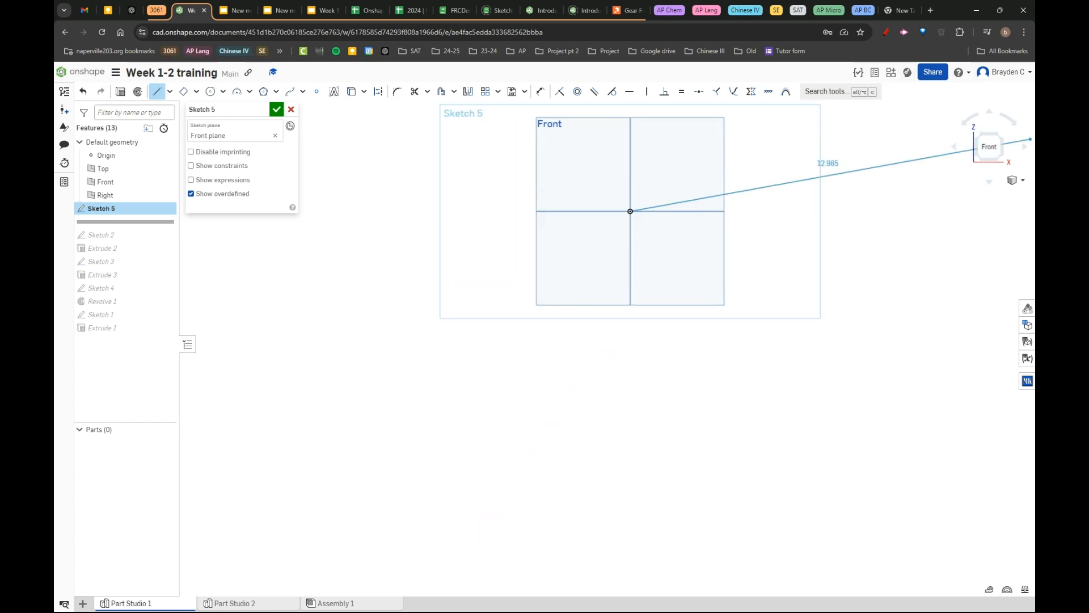
left_click(991, 147)
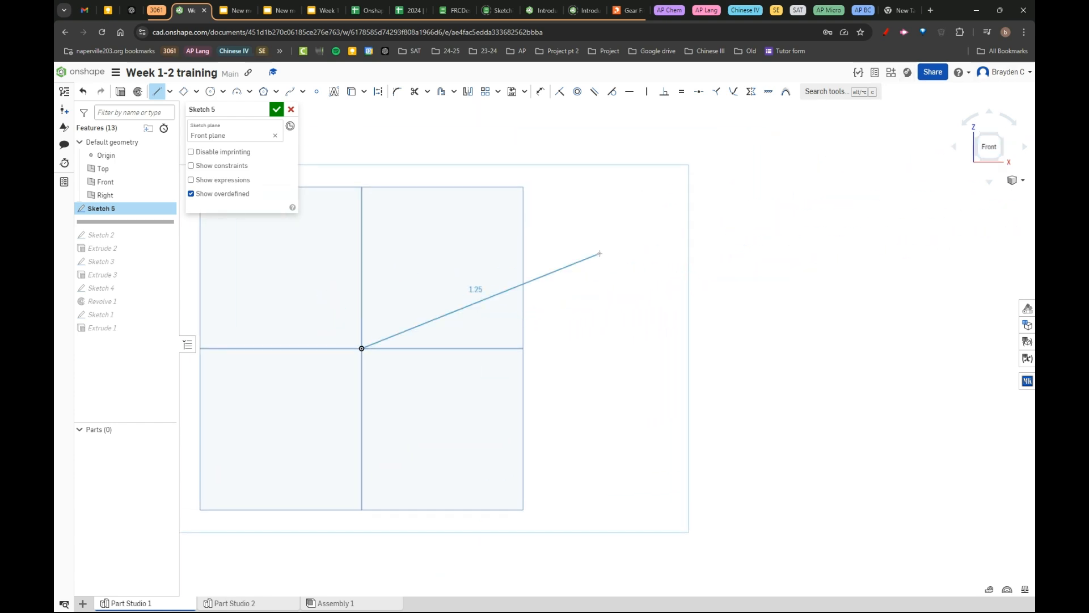
key("Escape")
Step: Sketch a closed right triangle from the origin, vertical edge about 2.54 tall and base about 1.44 along the horizontal axis, then finish the sketch
left_click(989, 146)
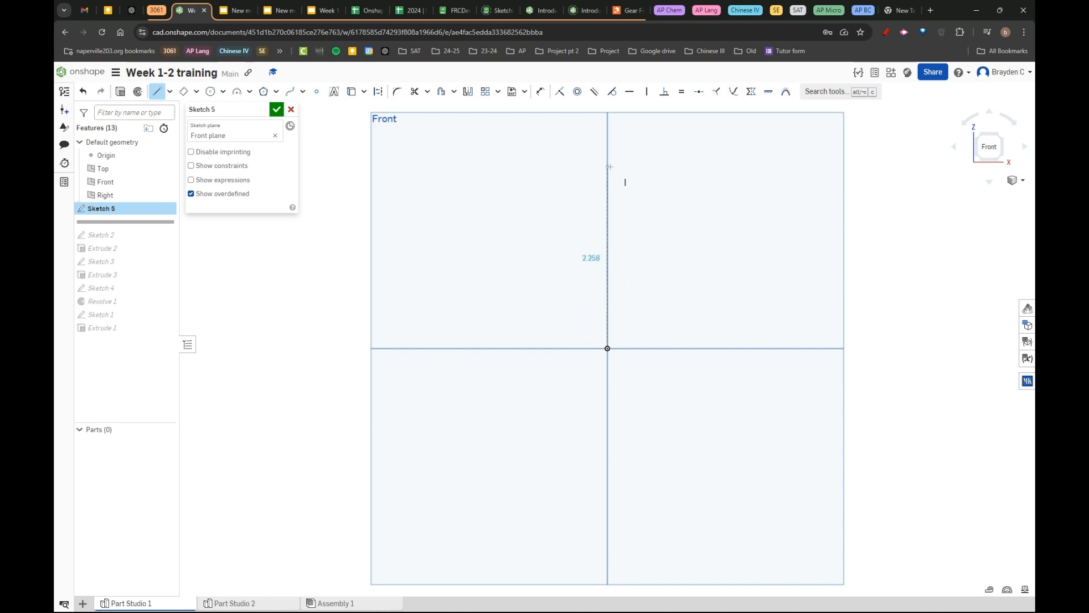
left_click(608, 148)
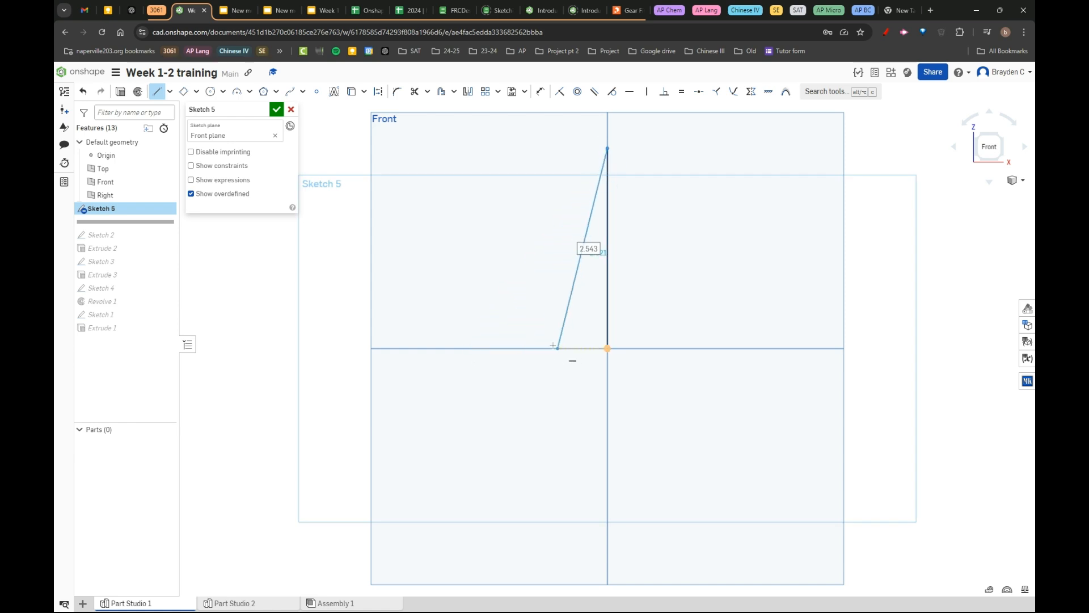
left_click(494, 348)
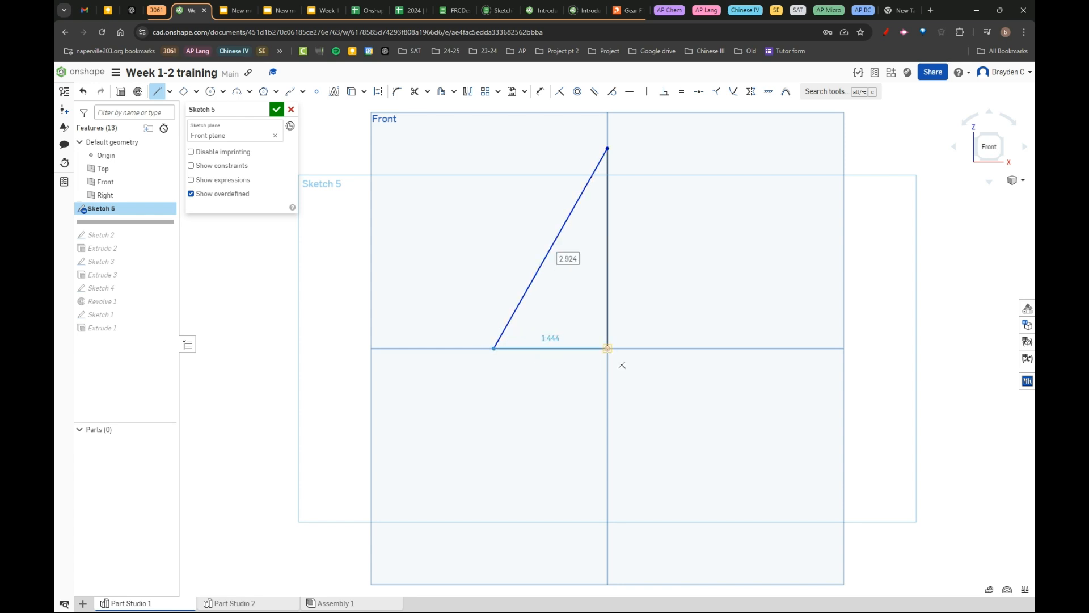
left_click(607, 347)
key("Escape")
right_click_drag(624, 258, 633, 260)
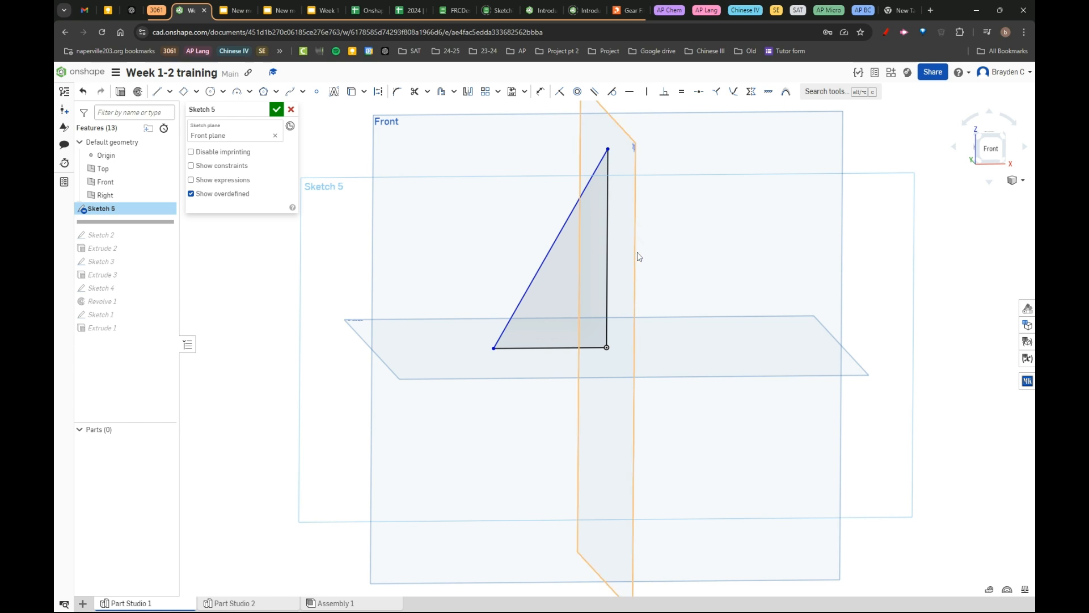
left_click(993, 152)
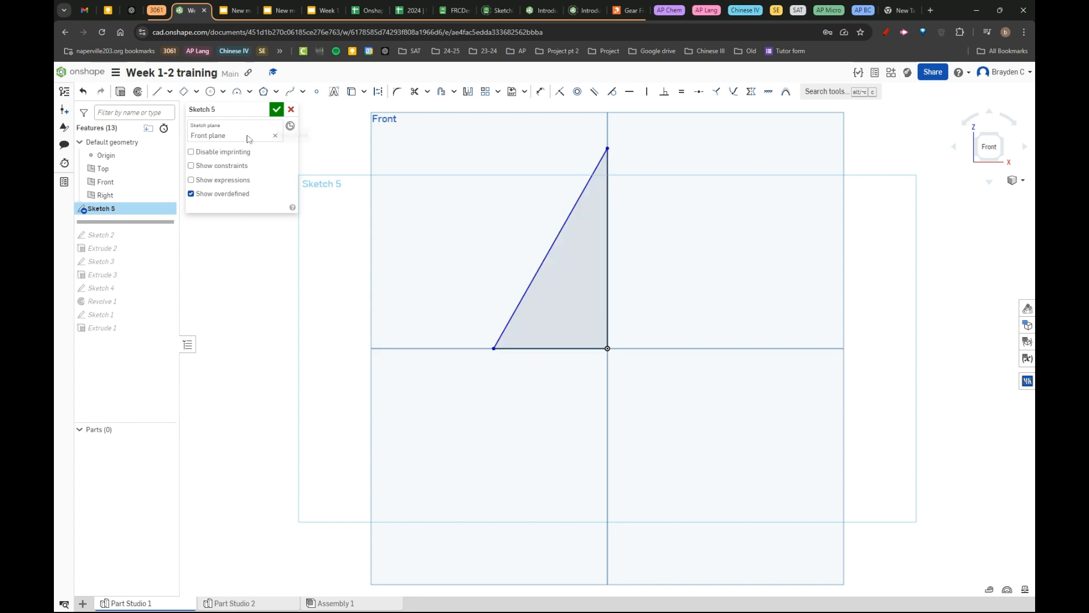
left_click(277, 110)
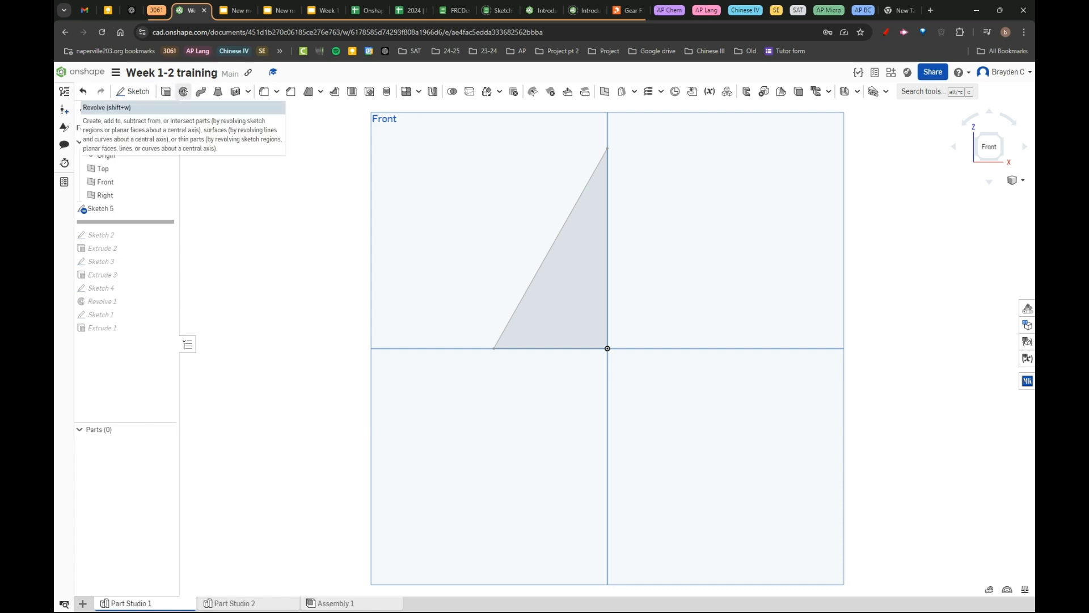
Step: Start a Revolve of the triangle's face around its vertical edge
left_click(183, 92)
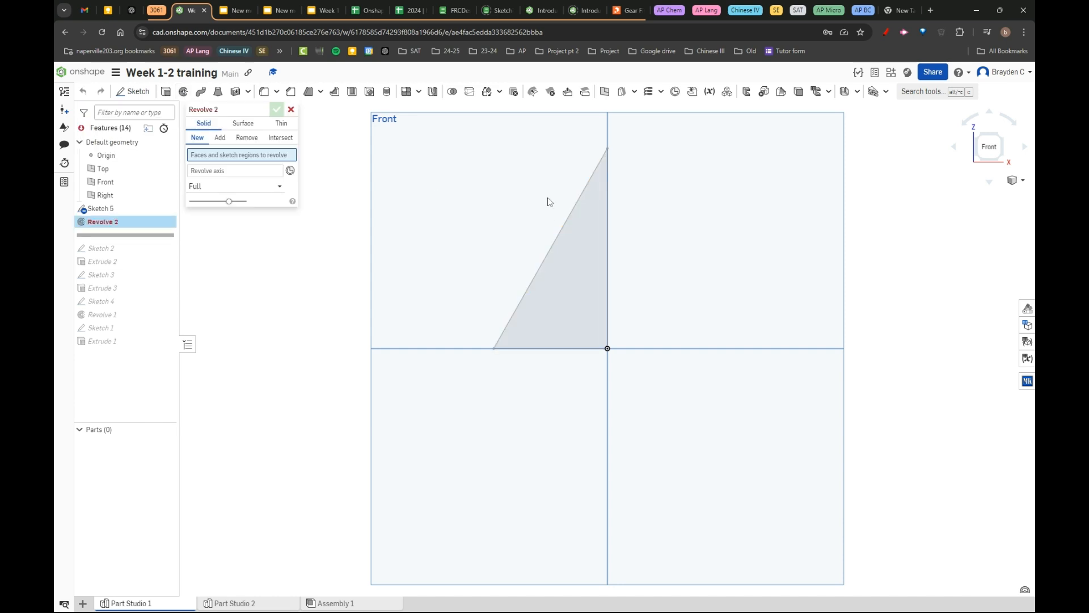
left_click(570, 226)
left_click(245, 182)
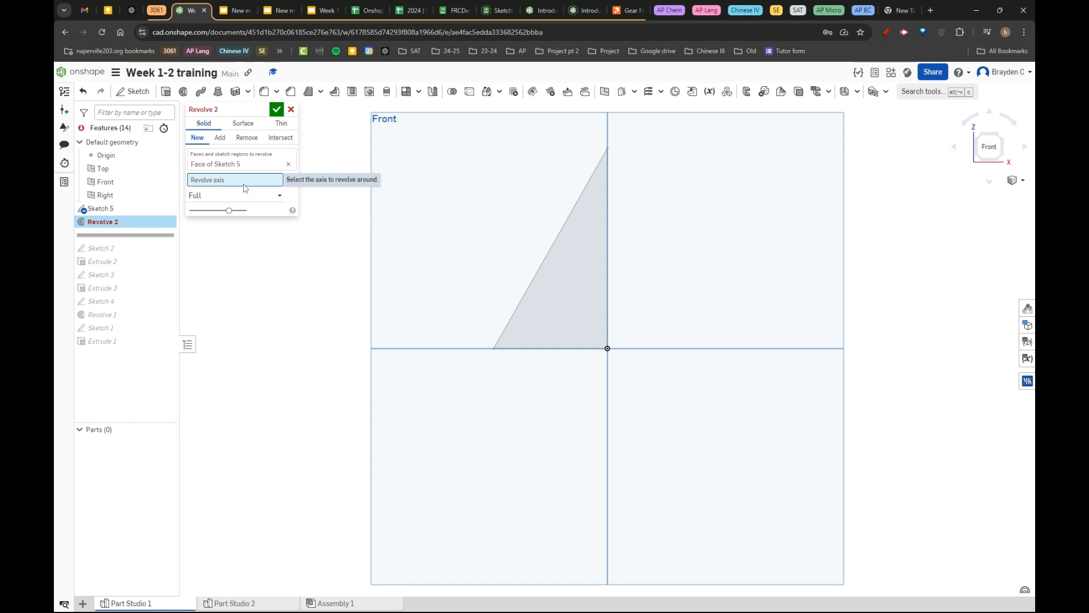
left_click(607, 240)
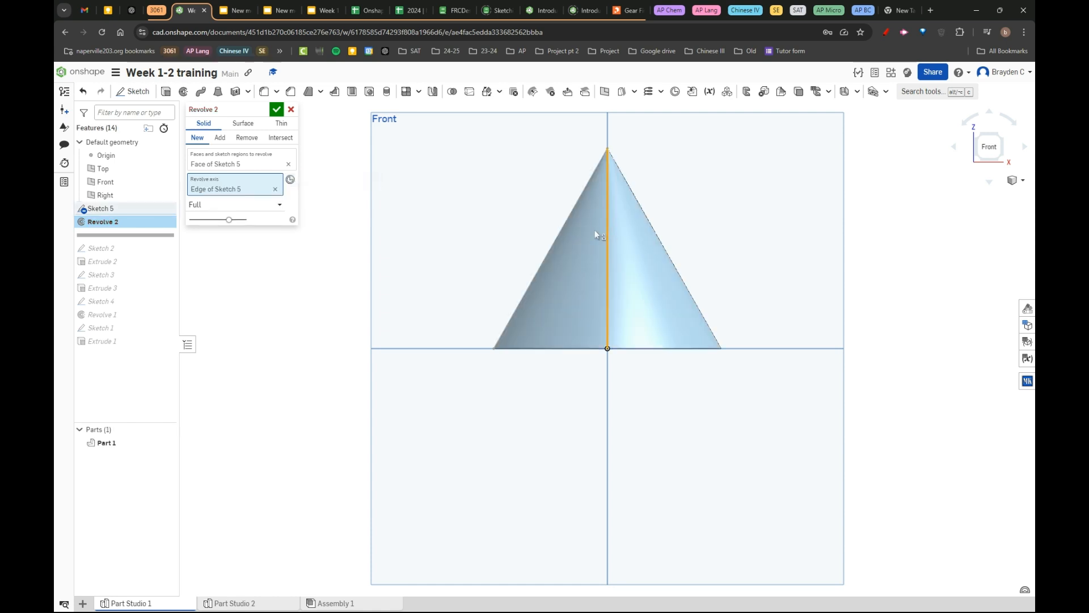
Step: Remove the triangle face from the revolve selection and select it again
left_click(287, 166)
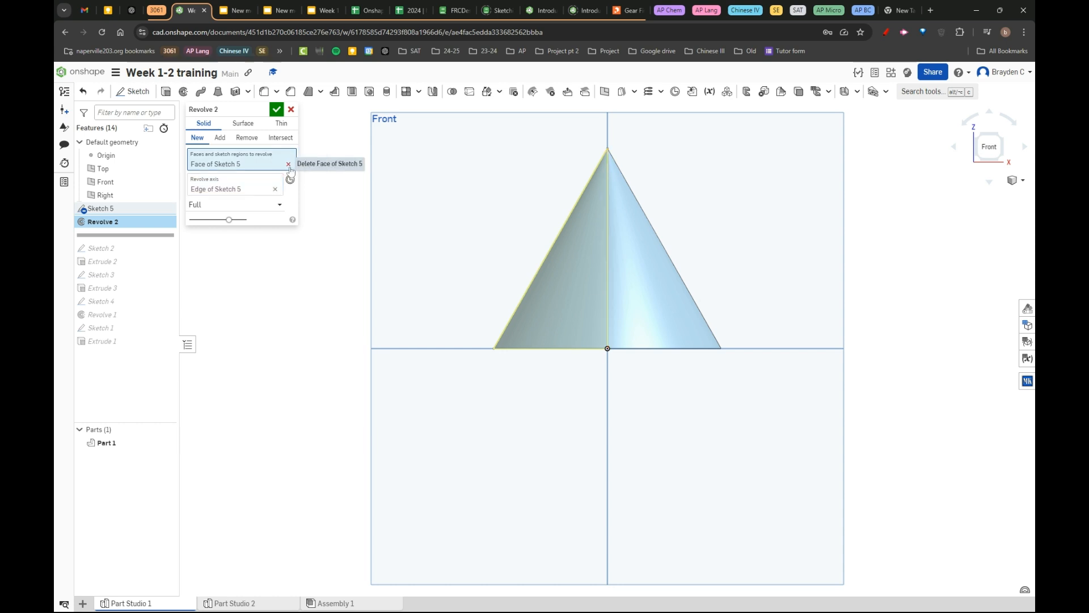
left_click(289, 165)
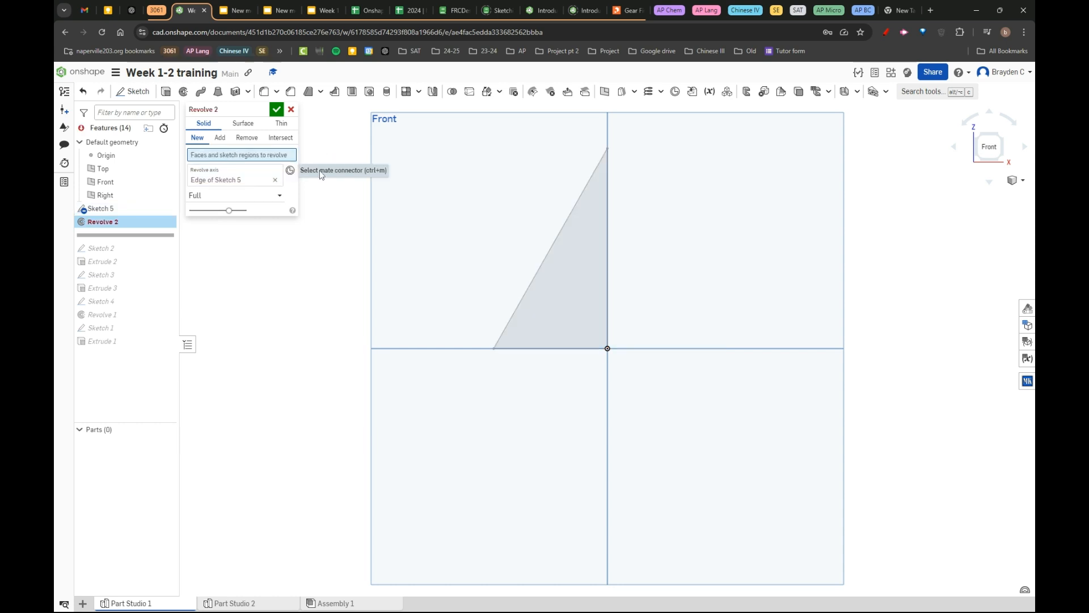
left_click(576, 270)
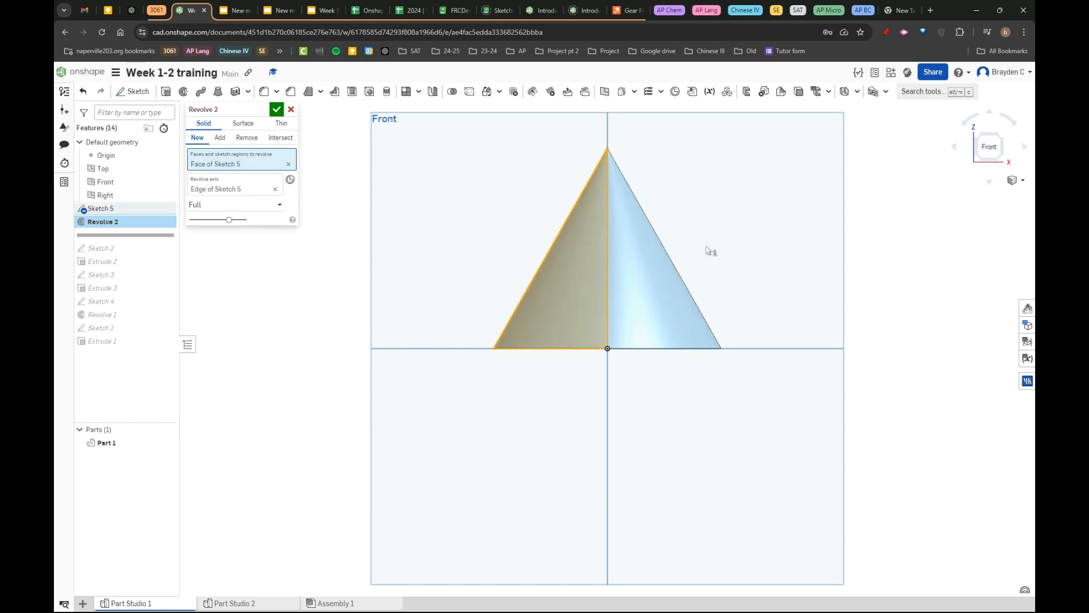
Step: Switch the revolve from Full to One direction
right_click_drag(708, 250, 625, 256)
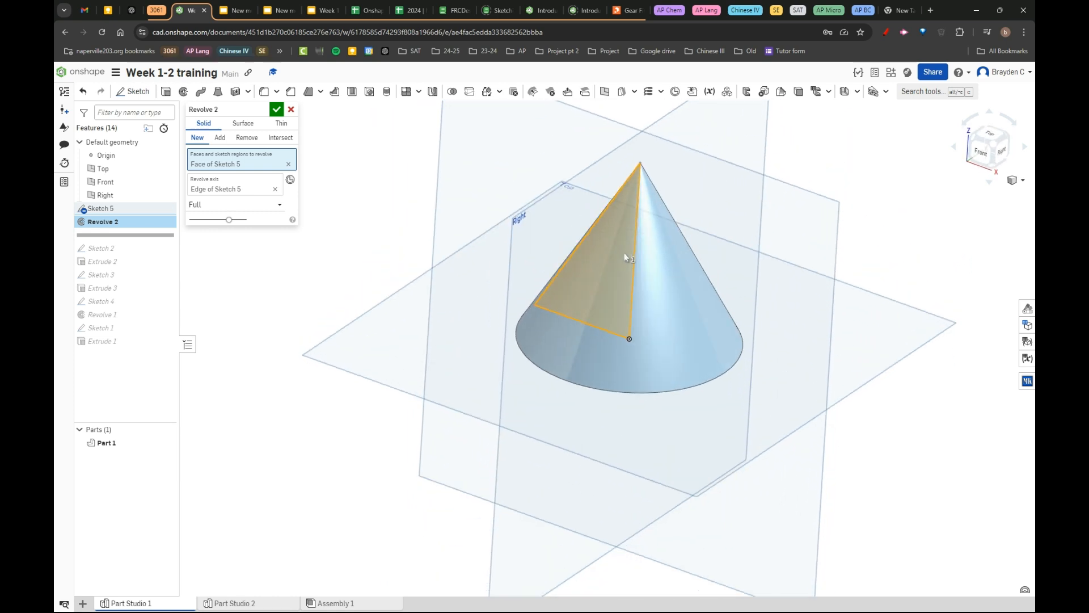
left_click(265, 209)
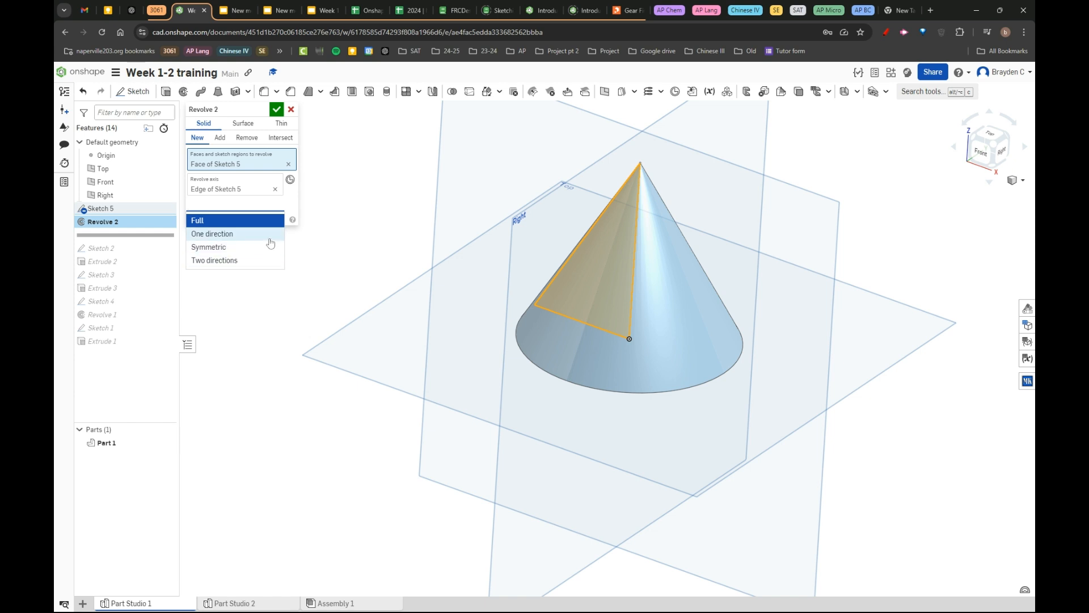
left_click(270, 239)
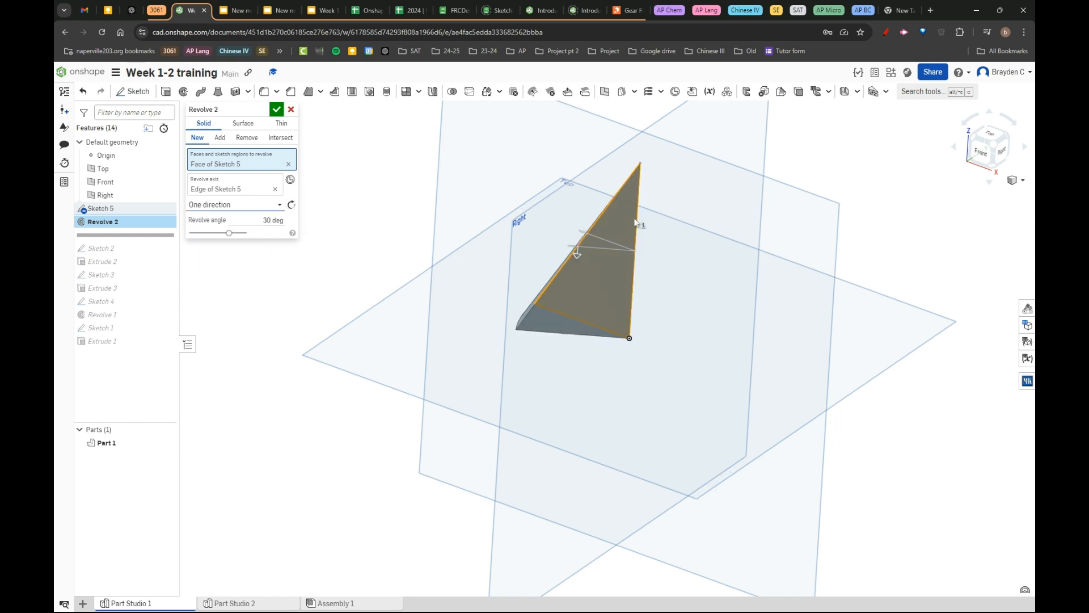
Step: Drag the revolve angle manipulator, trying about 5 deg and 360 deg
right_click_drag(639, 221, 636, 243)
left_click_drag(581, 246, 585, 229)
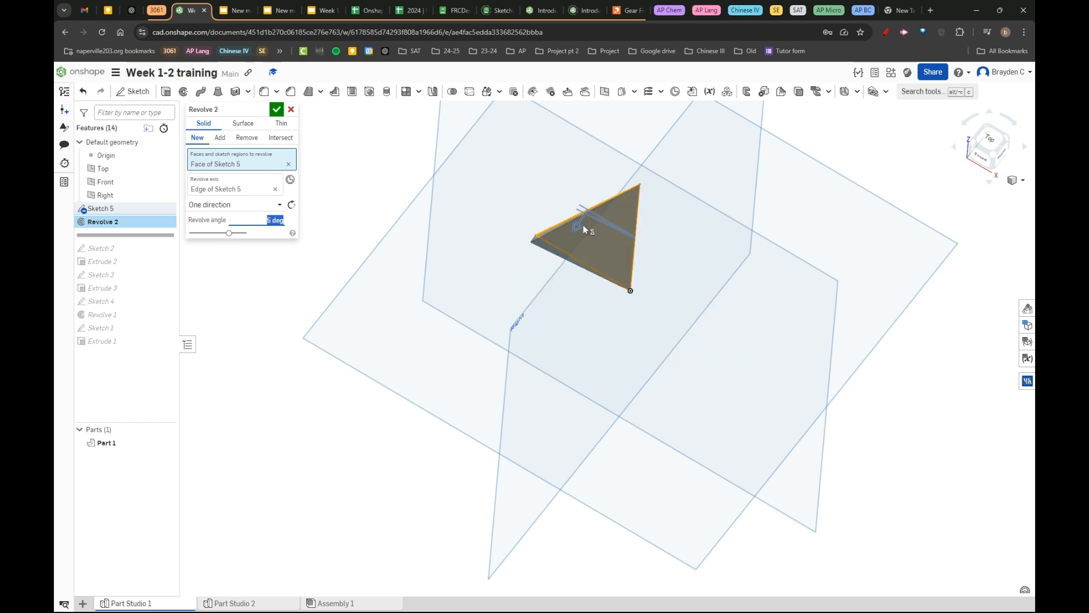
right_click_drag(603, 242, 665, 265)
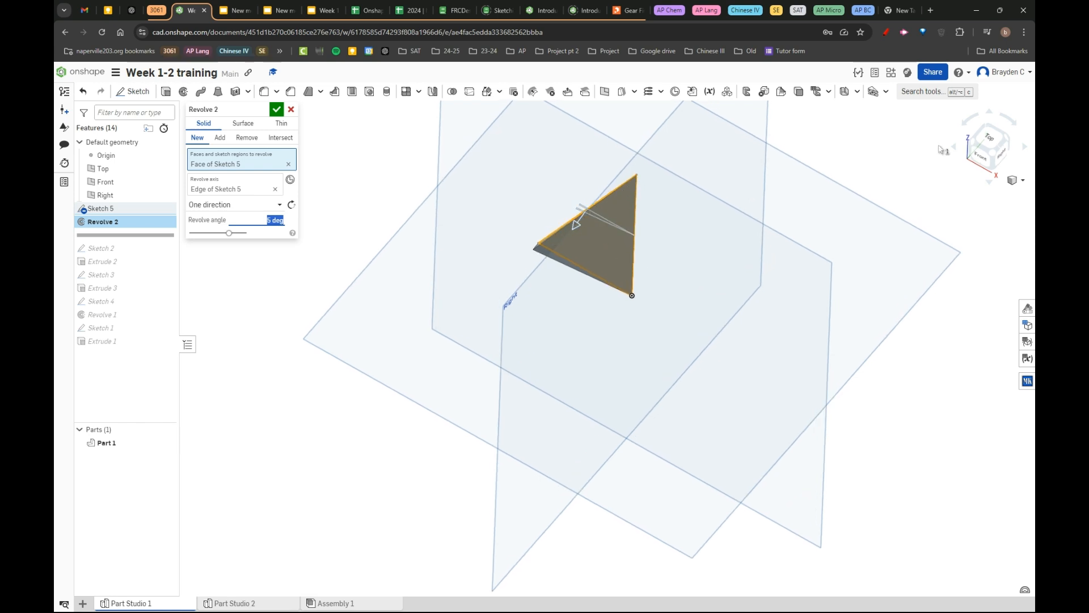
left_click(982, 156)
right_click_drag(706, 180, 605, 203)
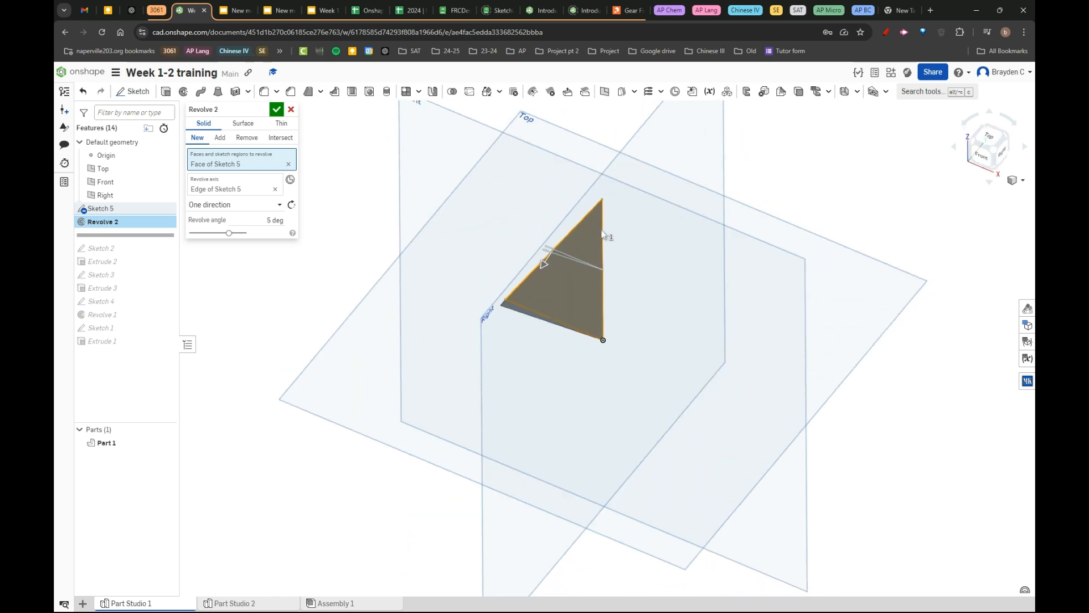
left_click(236, 188)
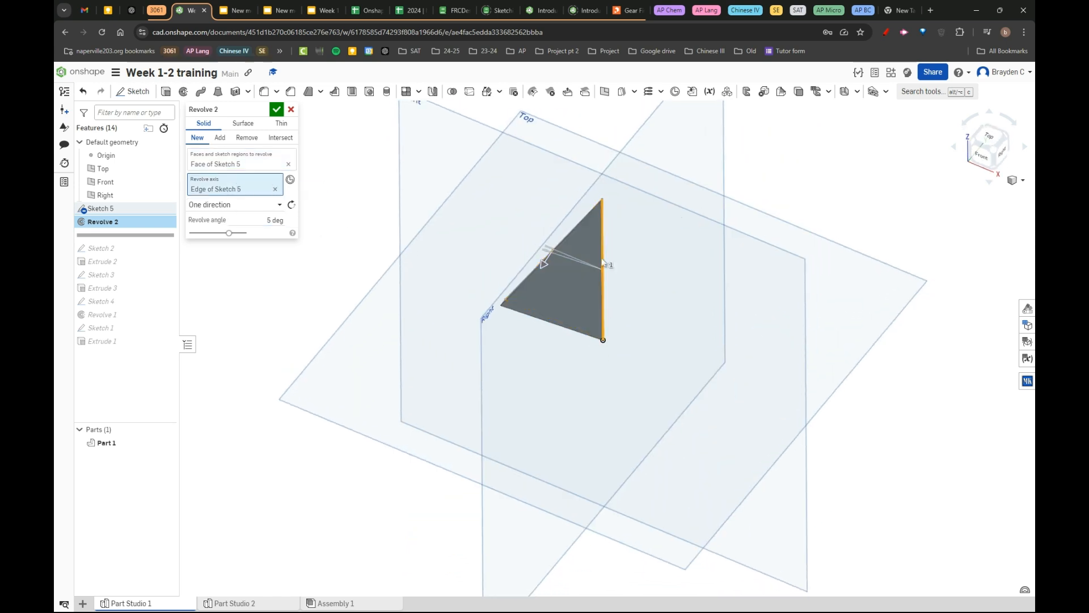
left_click(267, 163)
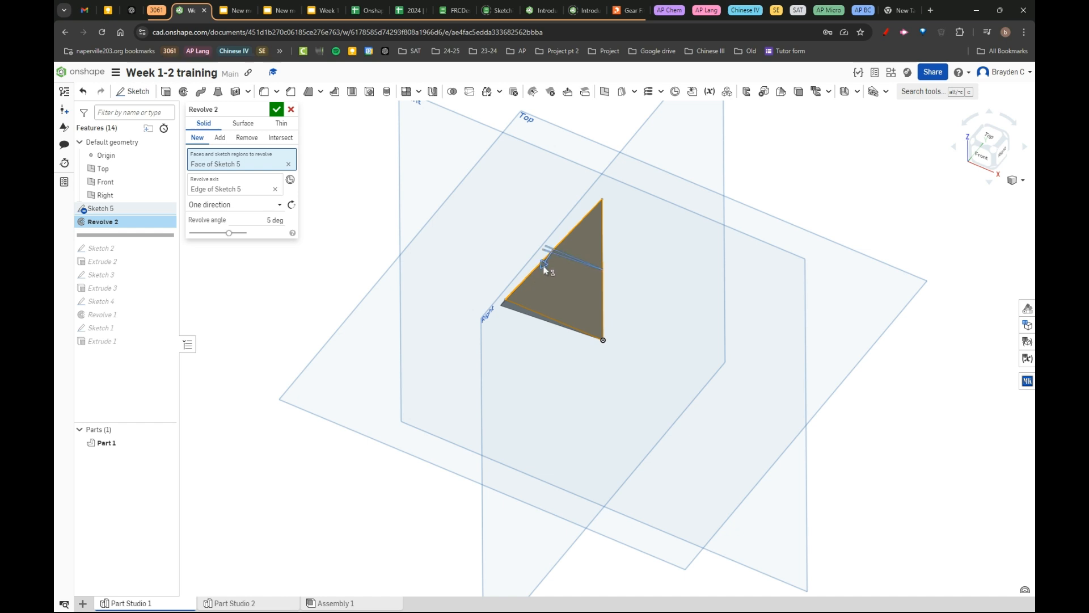
left_click_drag(544, 270, 565, 265)
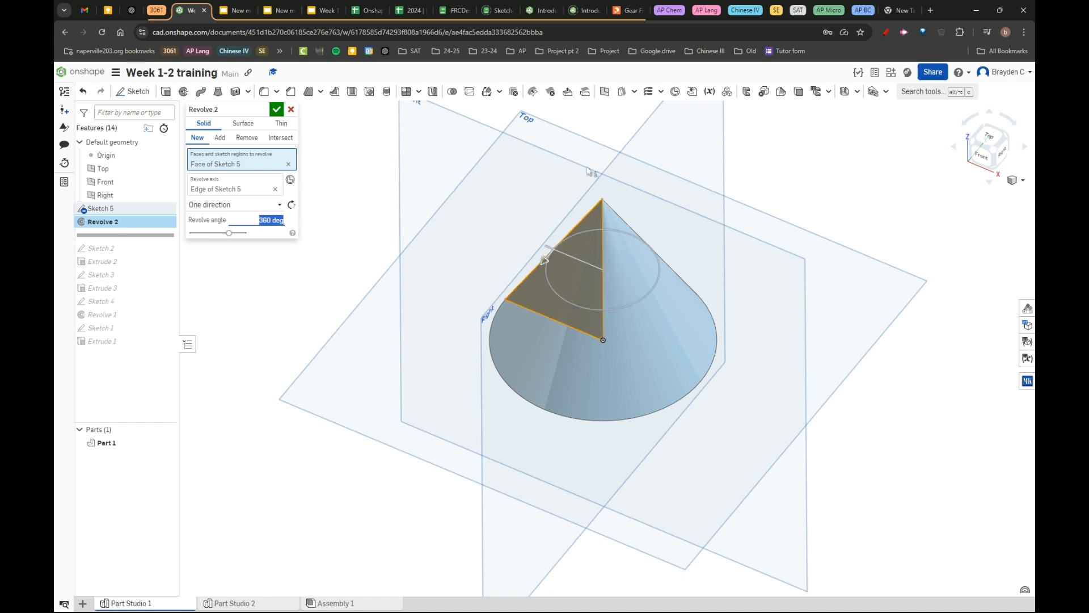
mouse_move(662, 224)
right_mouse_down()
mouse_move(663, 250)
mouse_move(658, 237)
right_mouse_up()
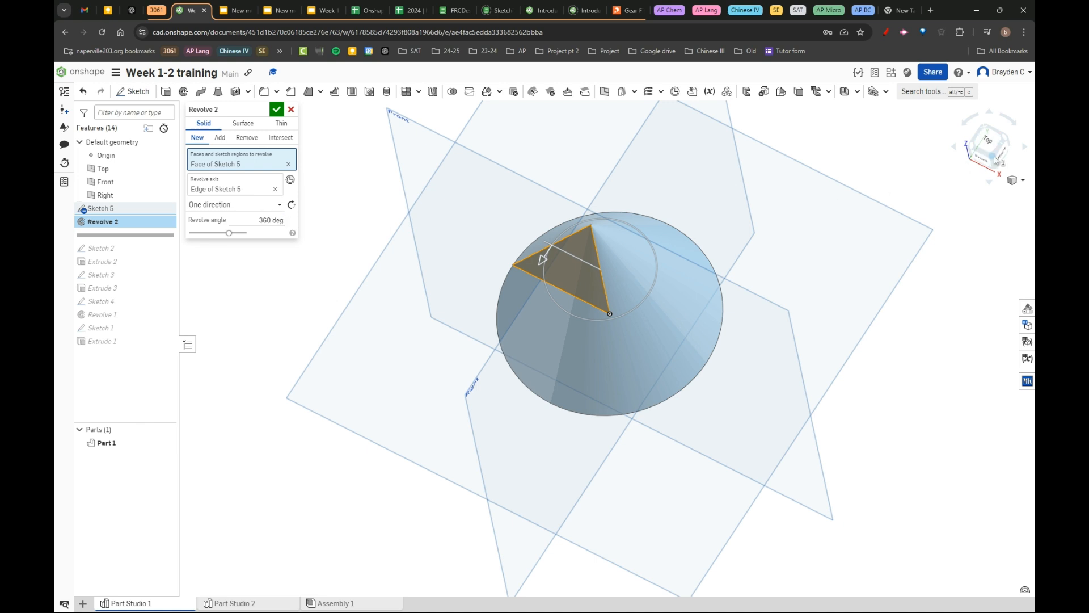
left_click(996, 160)
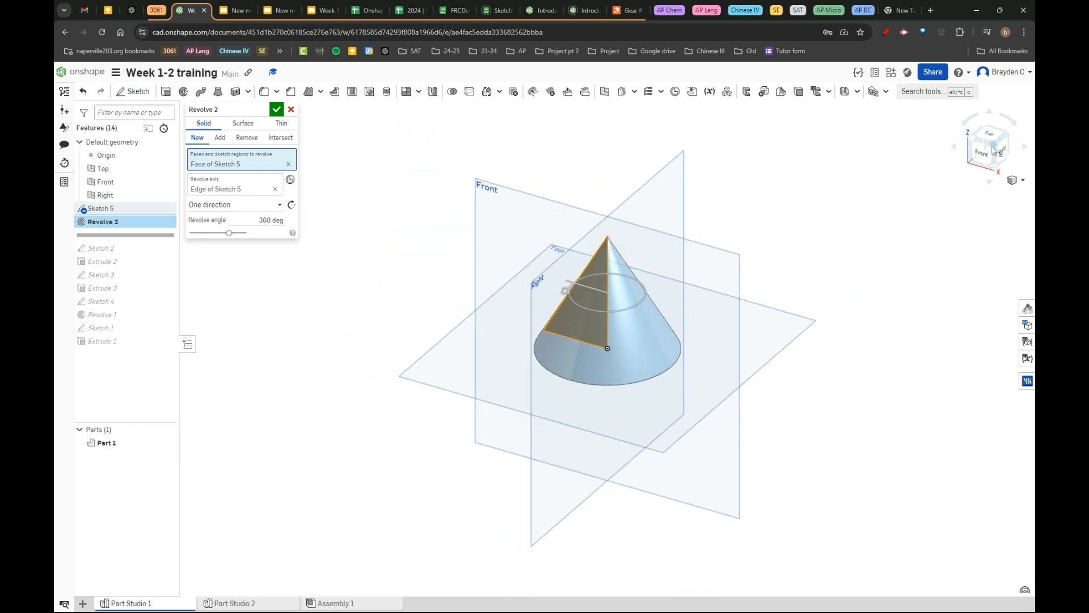
Step: Set the revolve angle to 30 deg and confirm the revolve feature
scroll(616, 277, "up", 3)
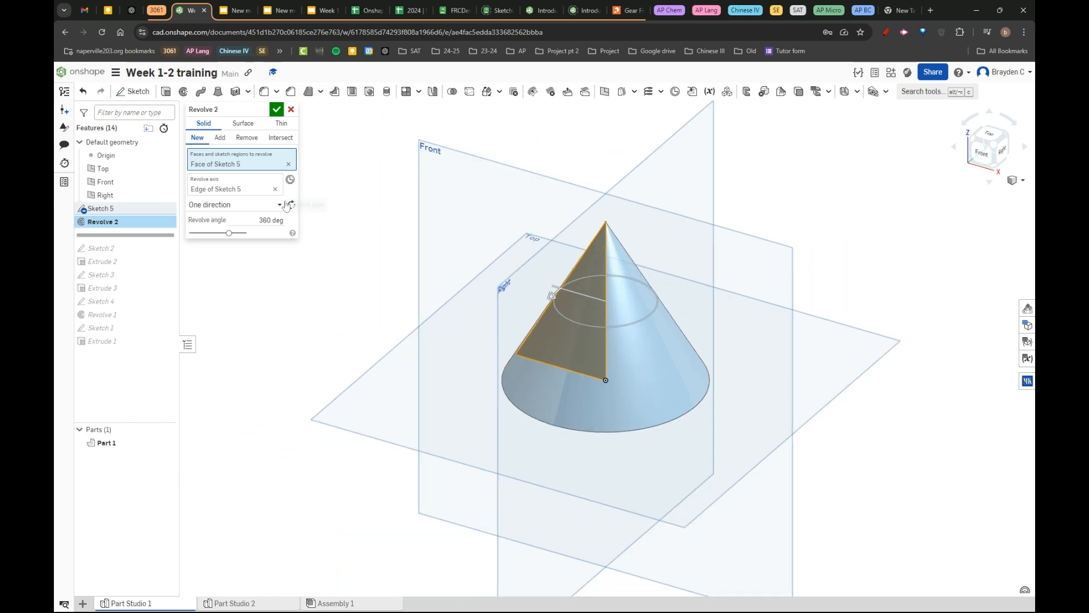
left_click(271, 220)
type("3")
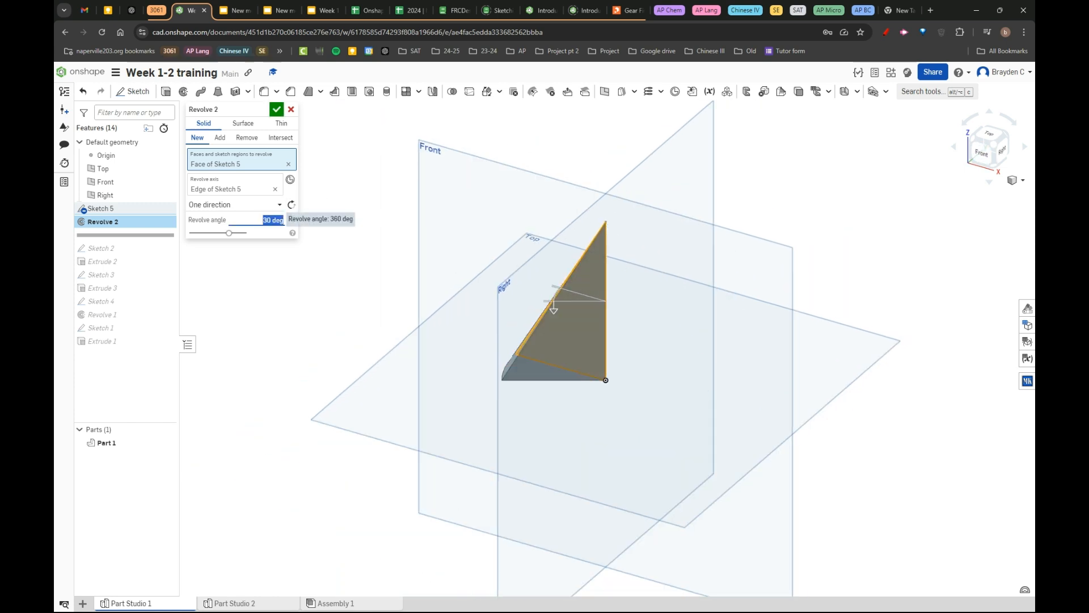
type("0")
key("Return")
scroll(555, 290, "up", 3)
right_click_drag(555, 291, 535, 317)
left_click(983, 163)
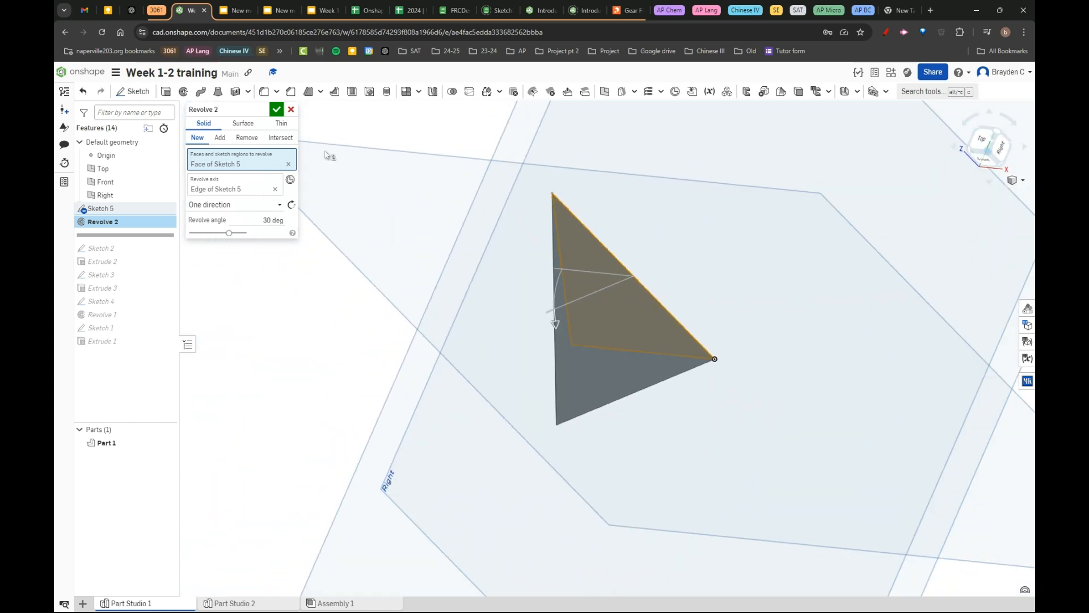
scroll(716, 301, "up", 3)
scroll(556, 273, "down", 4)
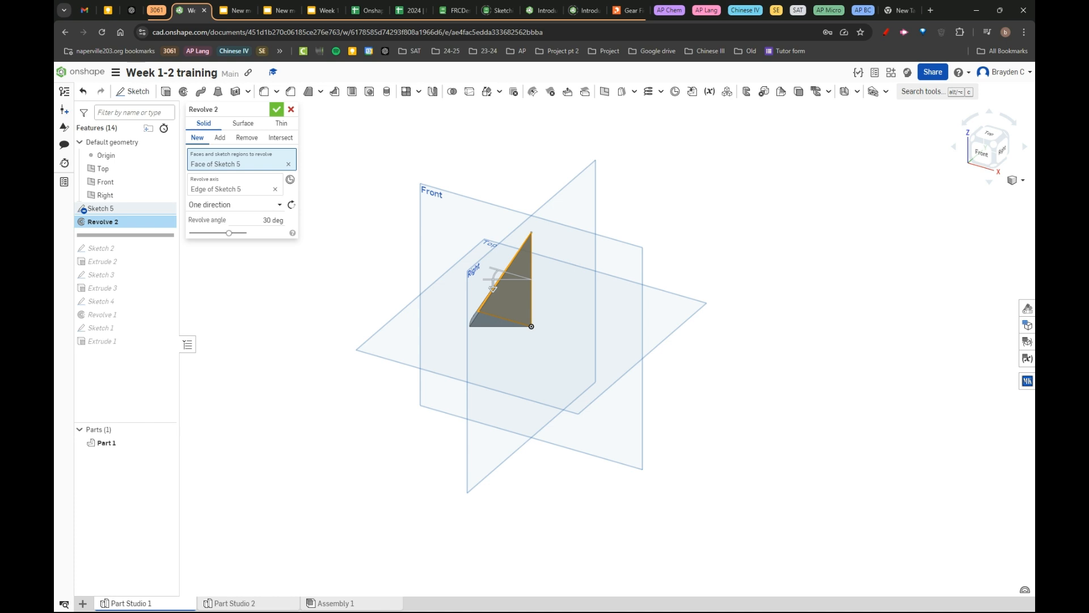
left_click(276, 110)
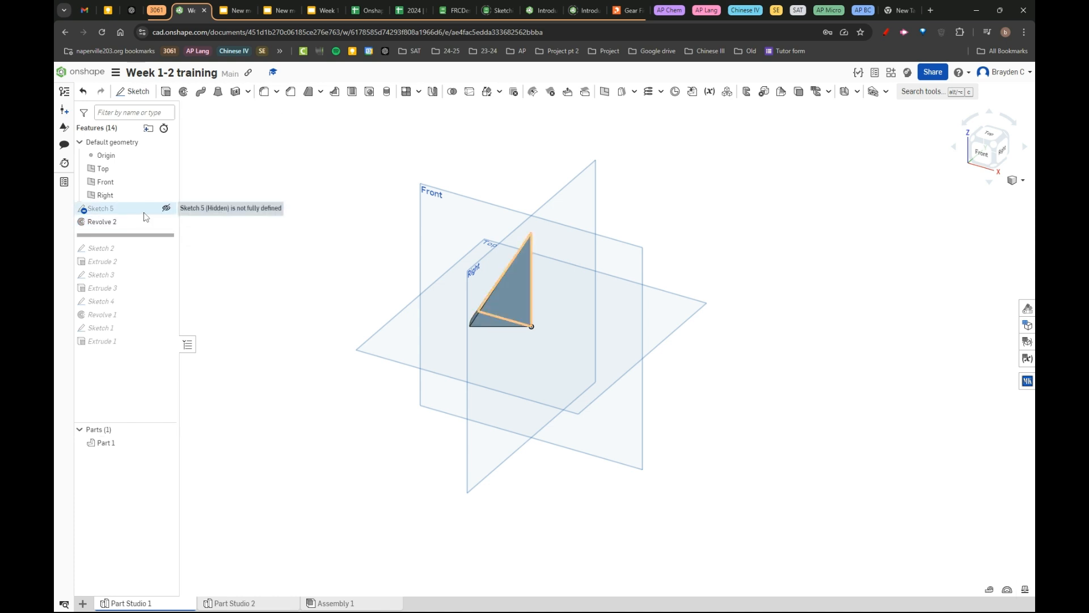
Step: Edit Sketch 5 and draw a second triangle from the origin out to the right and back up to the vertical edge, then close the sketch
double_click(159, 209)
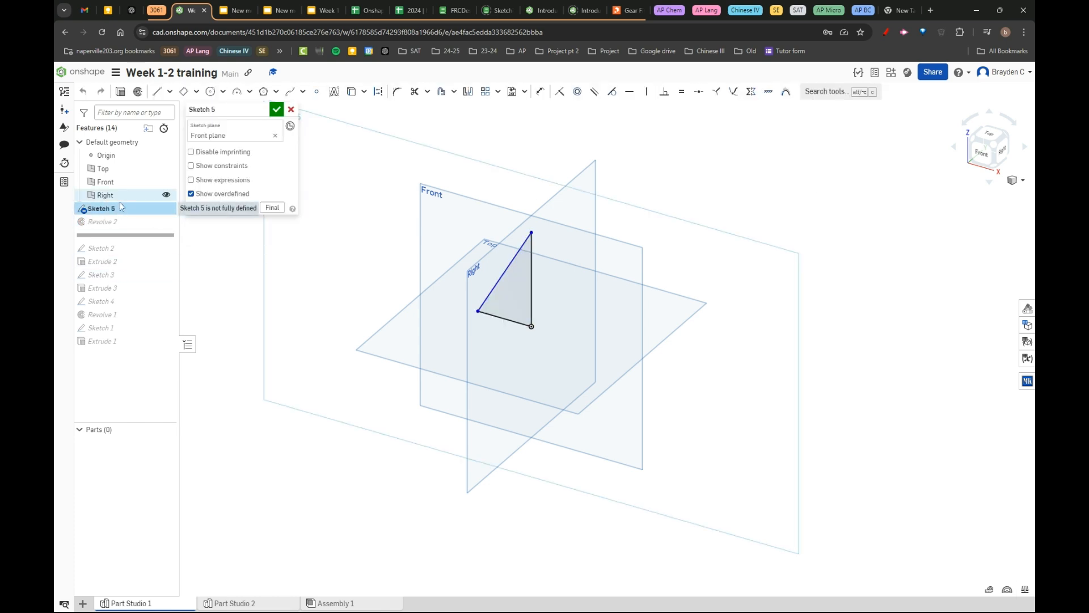
left_click(985, 161)
scroll(636, 154, "up", 2)
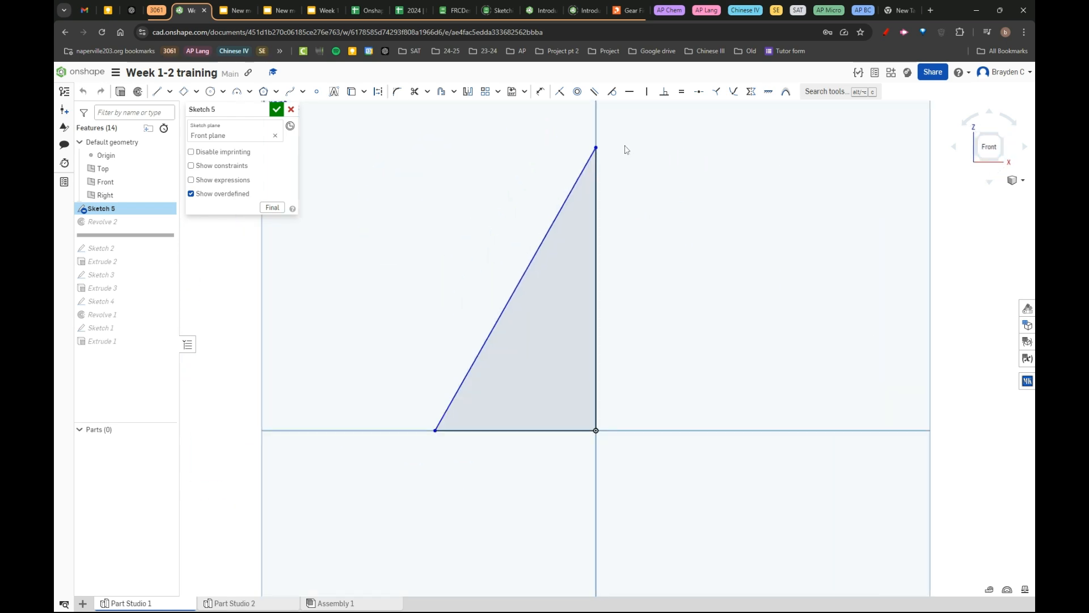
left_click(157, 91)
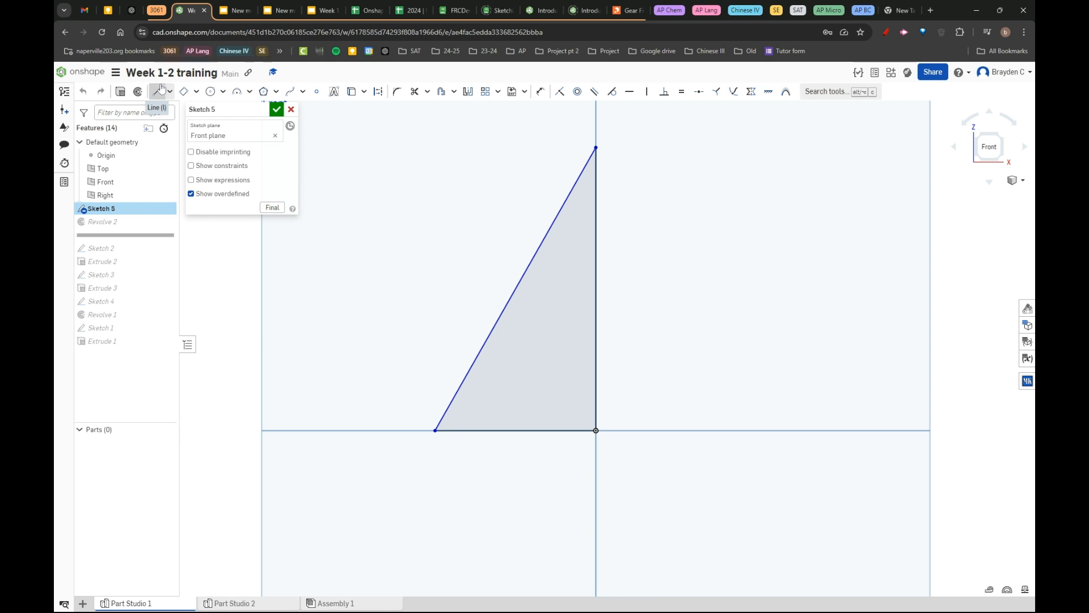
left_click(595, 430)
left_click(689, 400)
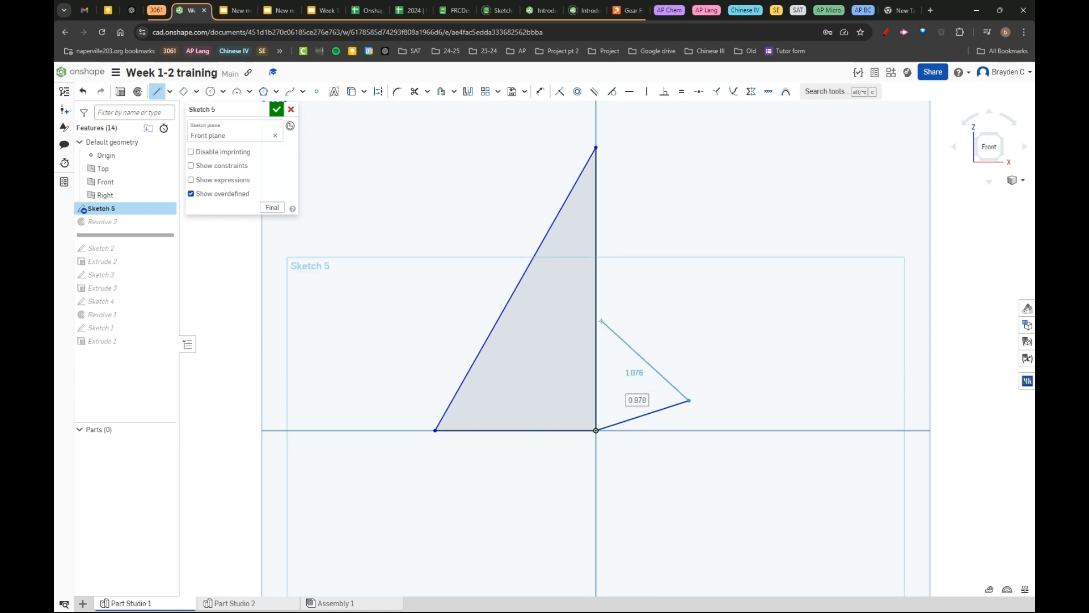
left_click(596, 287)
key("Escape")
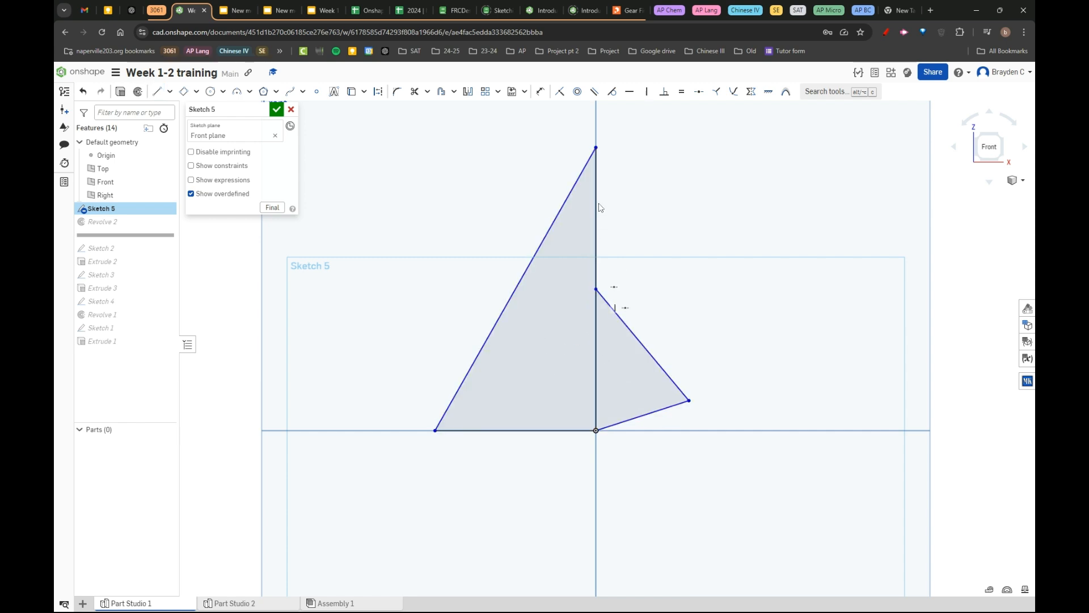
left_click(596, 182)
left_click(598, 241)
left_click(276, 109)
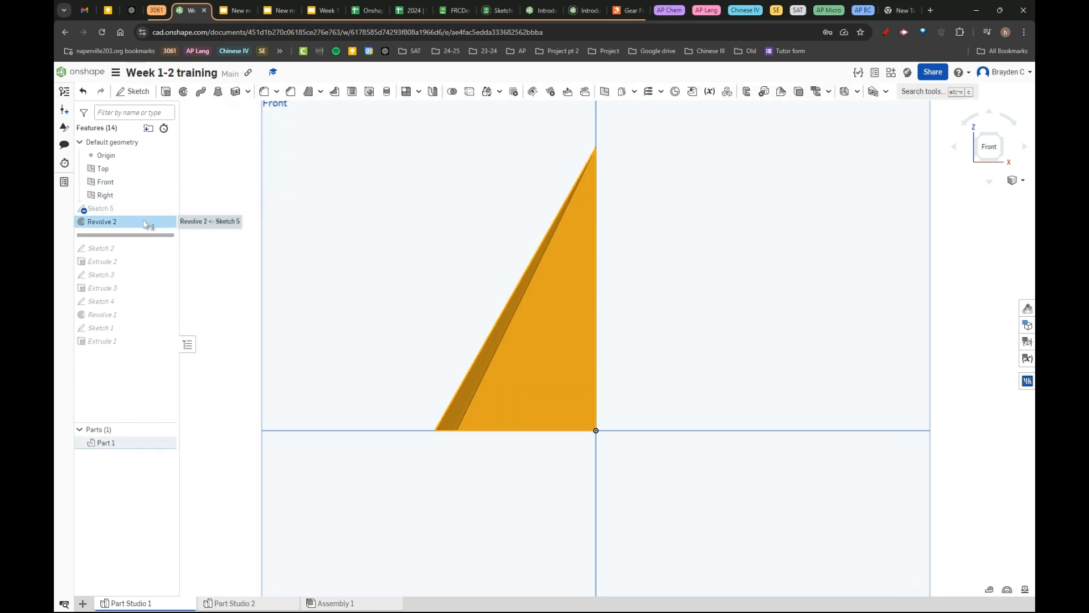
Step: Reopen Revolve 2, try revolving the added triangle instead of the first, and drag the revolve angle to 55 deg
double_click(147, 222)
right_click_drag(544, 243, 534, 289)
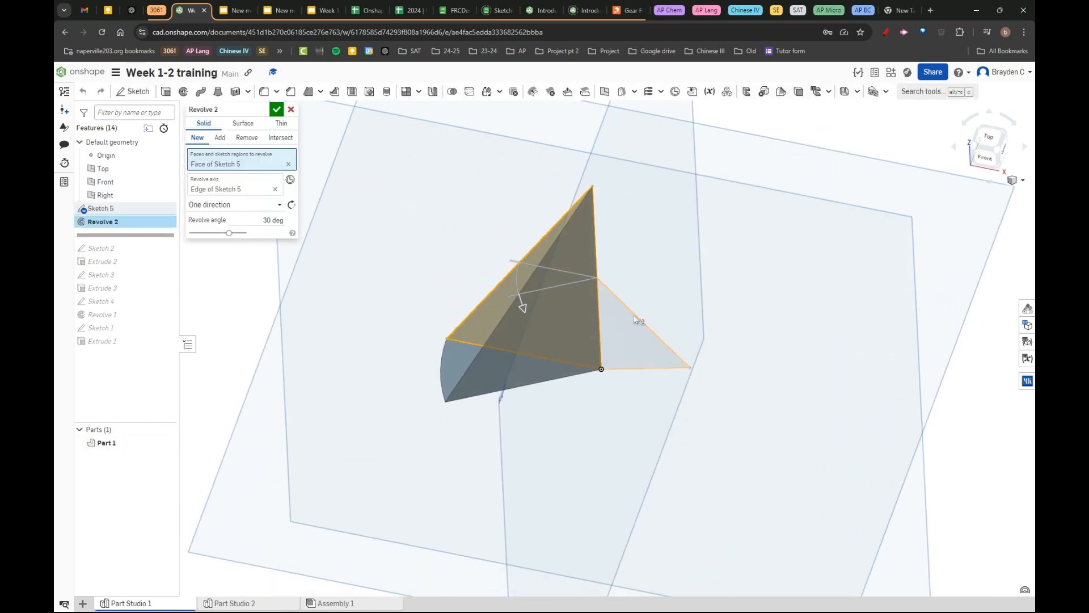
left_click(605, 321)
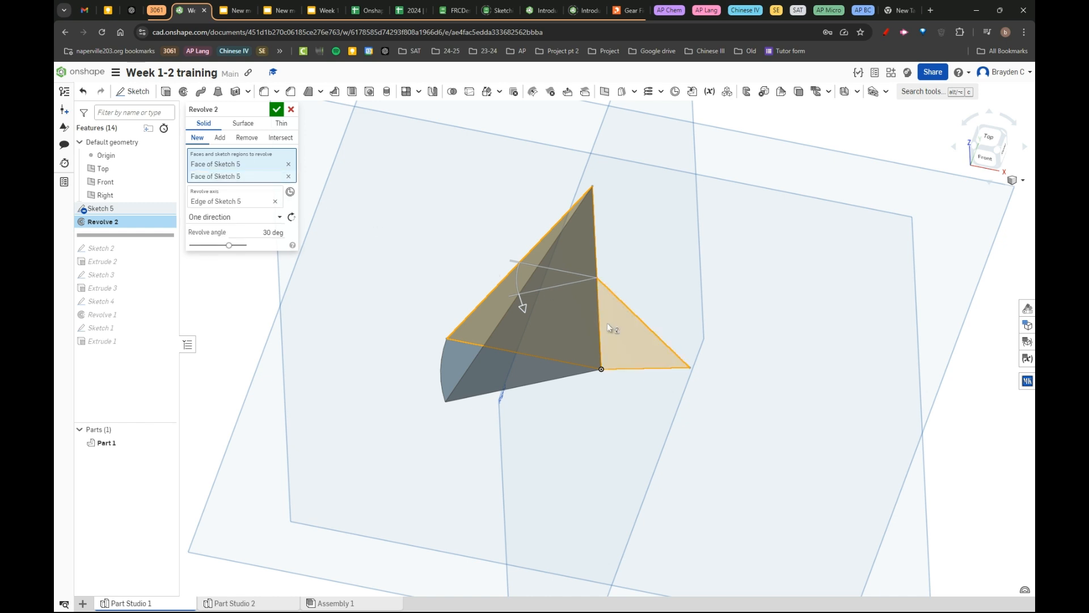
mouse_move(502, 328)
right_mouse_down()
mouse_move(512, 289)
mouse_move(538, 315)
mouse_move(486, 342)
mouse_move(499, 332)
right_mouse_up()
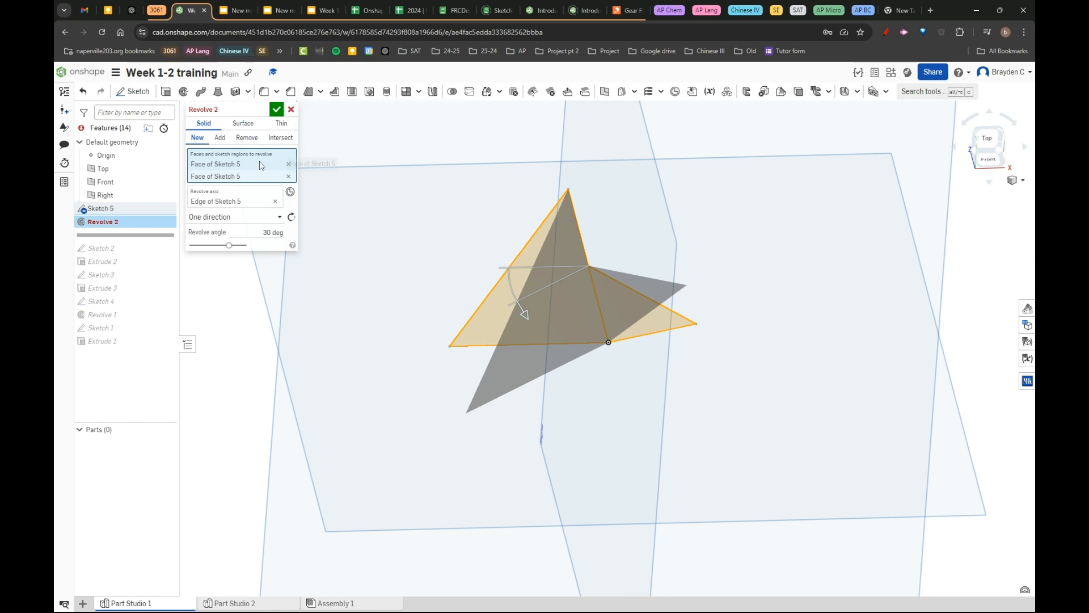
left_click(288, 176)
left_click_drag(514, 317, 552, 291)
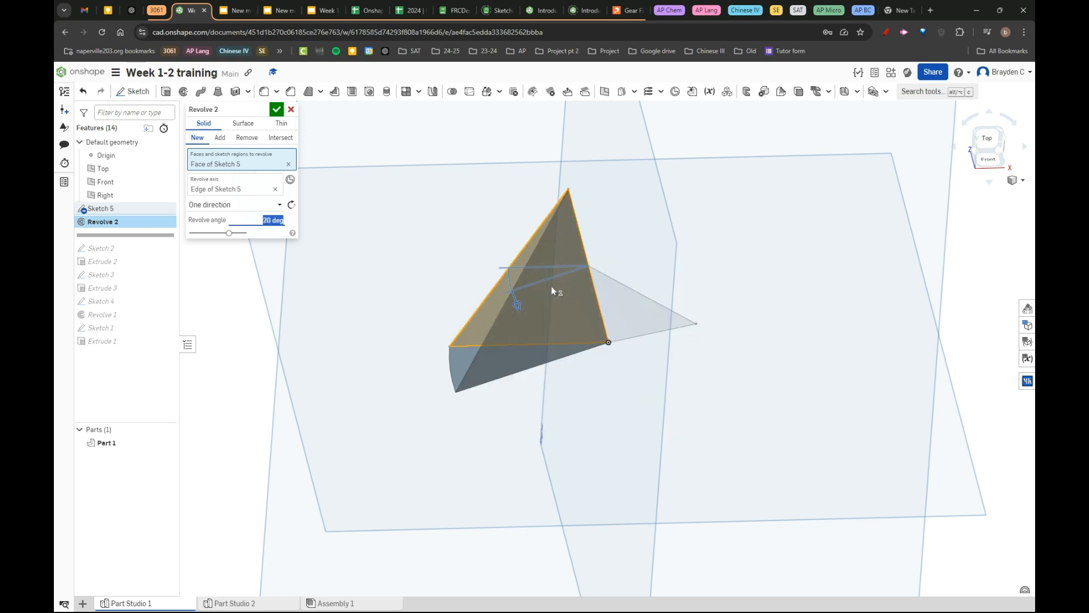
left_click(288, 164)
left_click(656, 319)
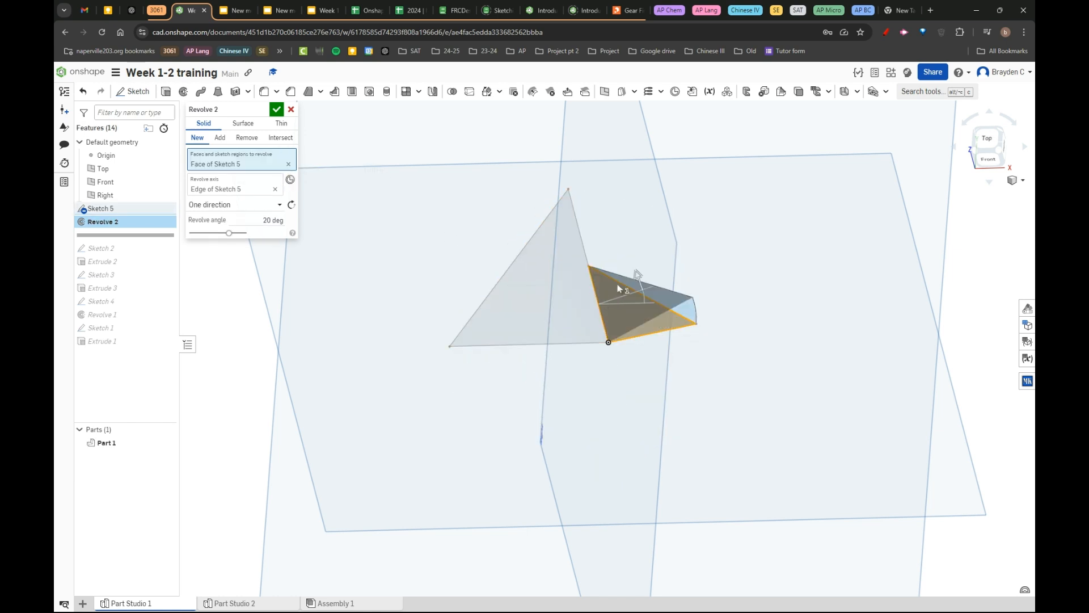
left_click_drag(656, 274, 613, 263)
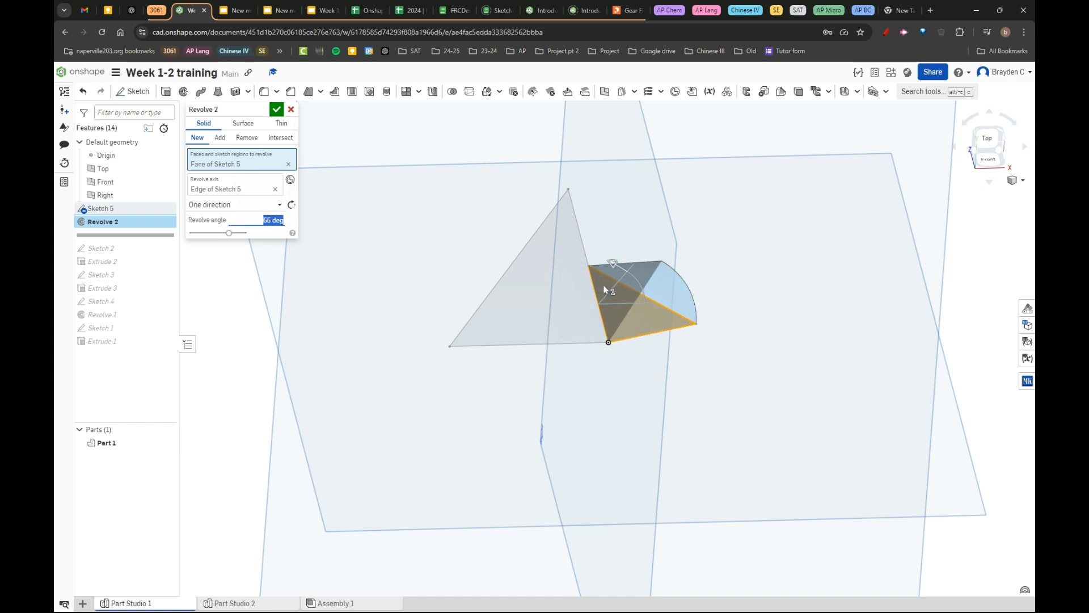
Step: Reselect the left triangle as the revolve profile with its vertical edge as the axis and confirm the 55 deg revolve
left_click(288, 164)
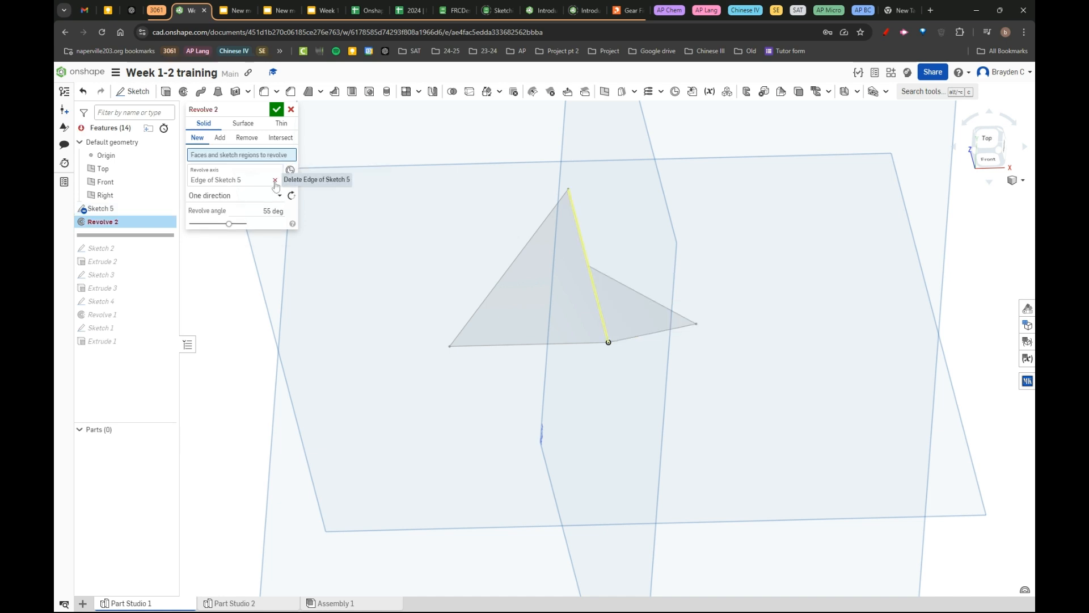
left_click(258, 156)
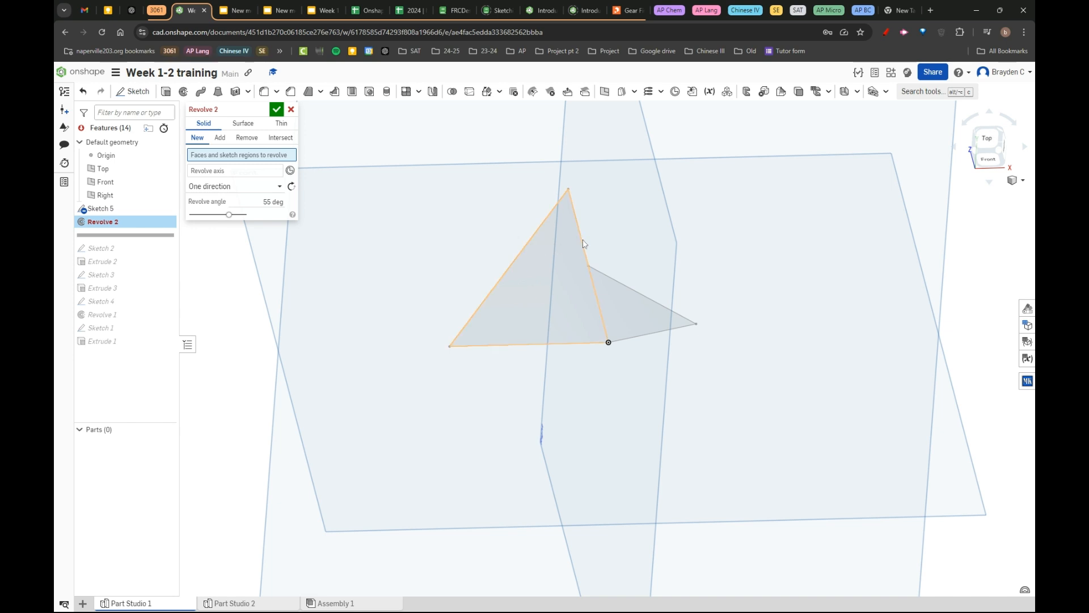
left_click(546, 276)
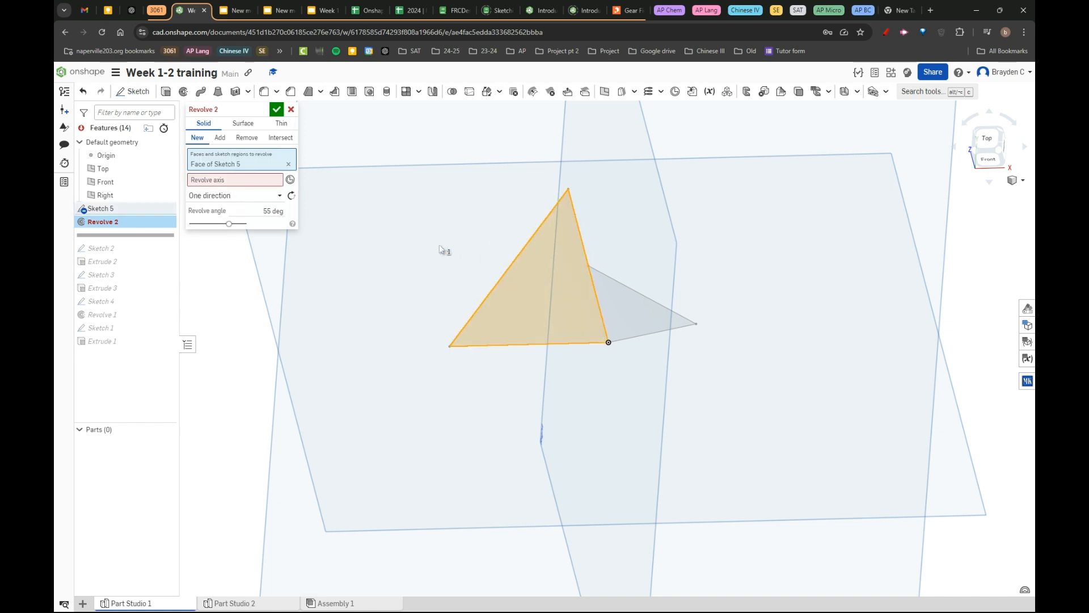
left_click(574, 213)
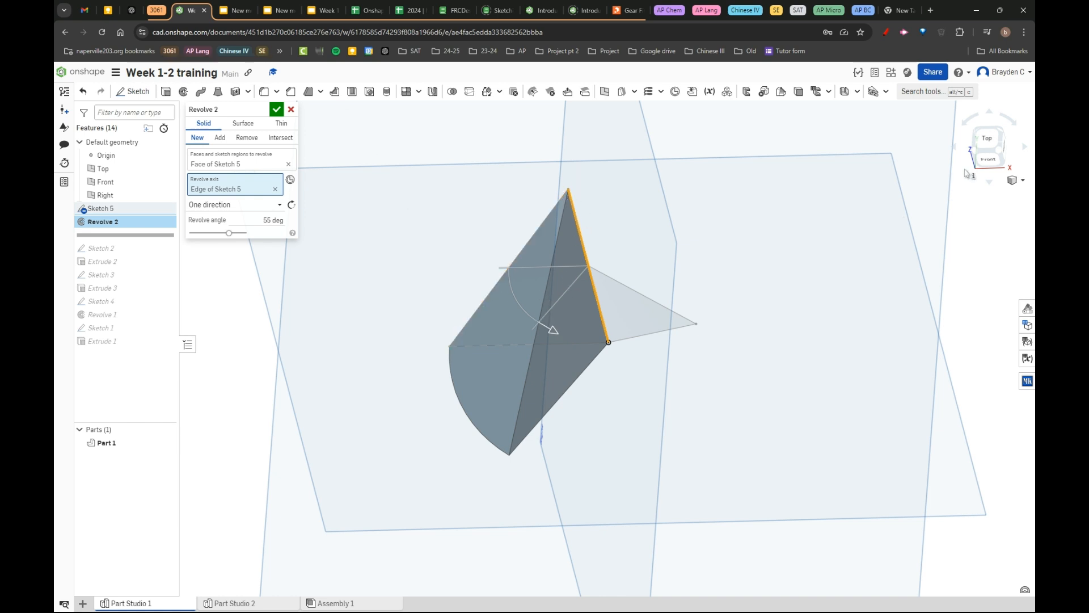
left_click(985, 155)
scroll(623, 227, "up", 5)
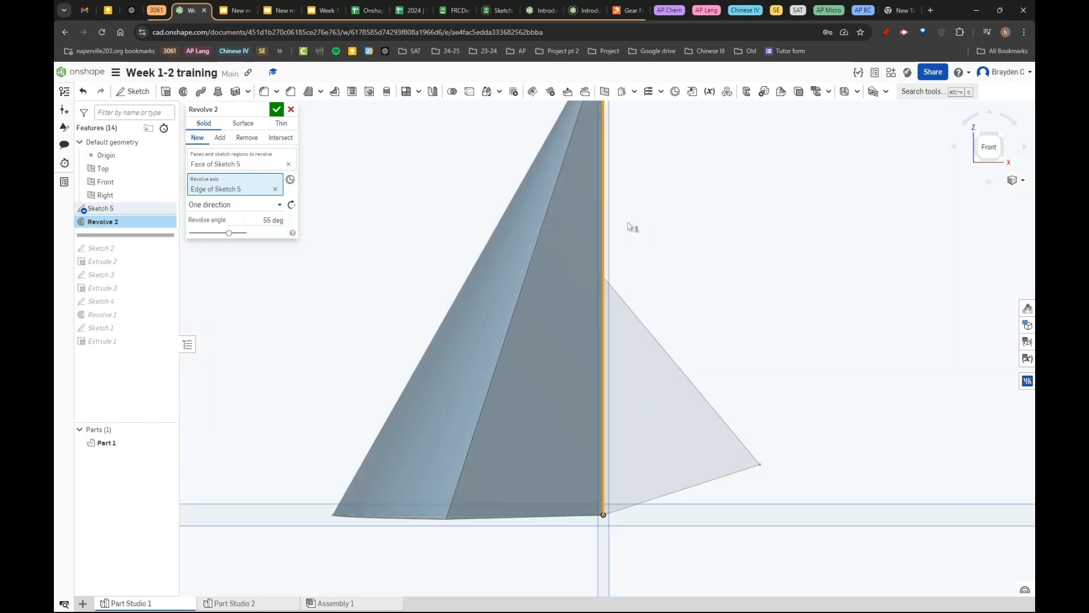
left_click(998, 148)
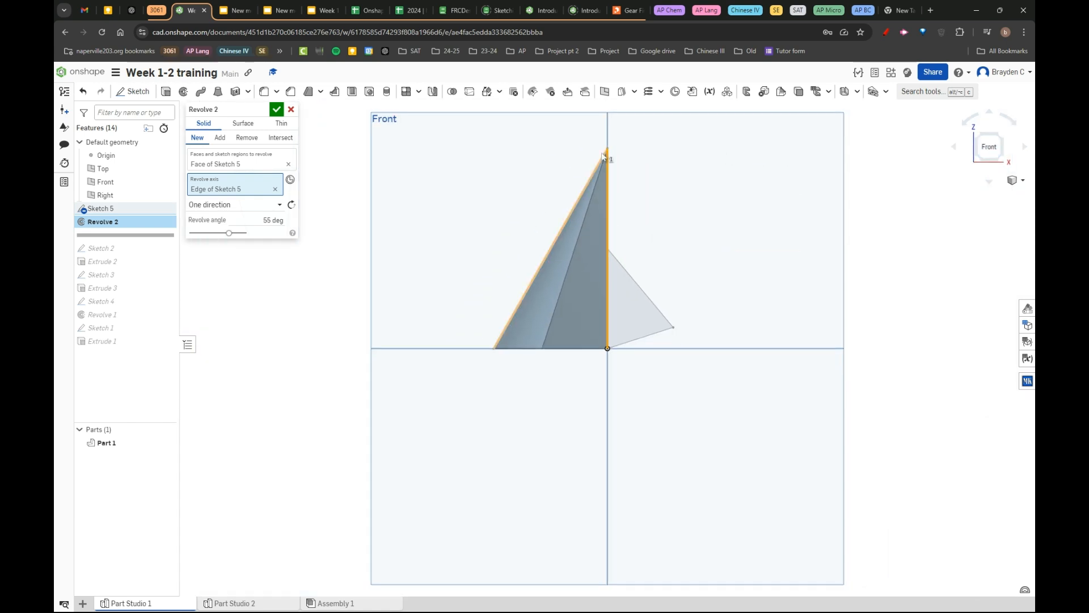
left_click(277, 163)
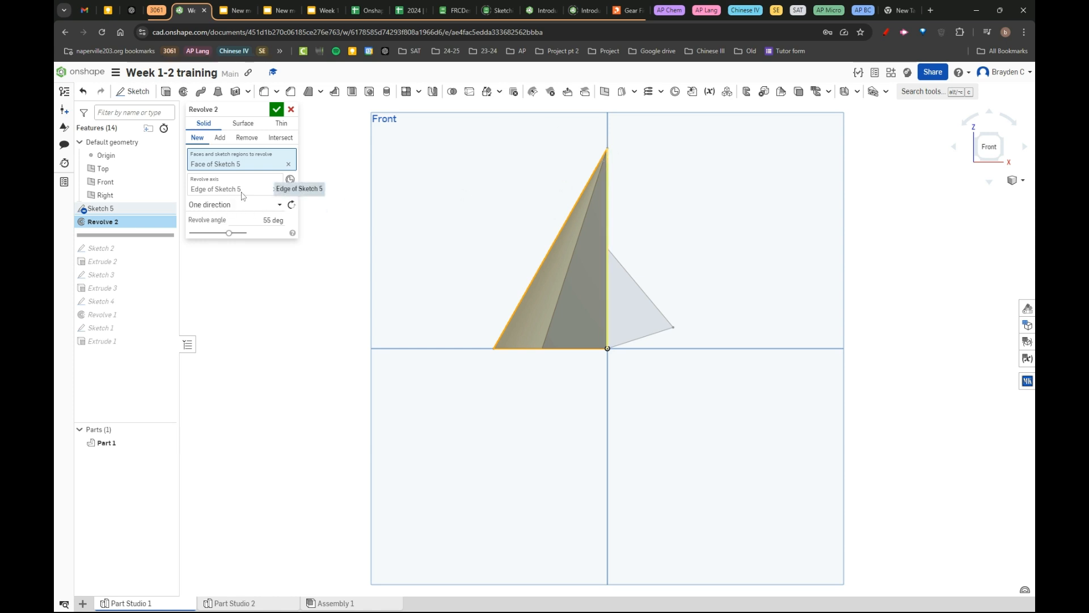
left_click(277, 110)
Step: Edit Sketch 5, dimension the gap between the two vertical edges as 0.01 in, and close the sketch
double_click(159, 208)
scroll(597, 153, "up", 5)
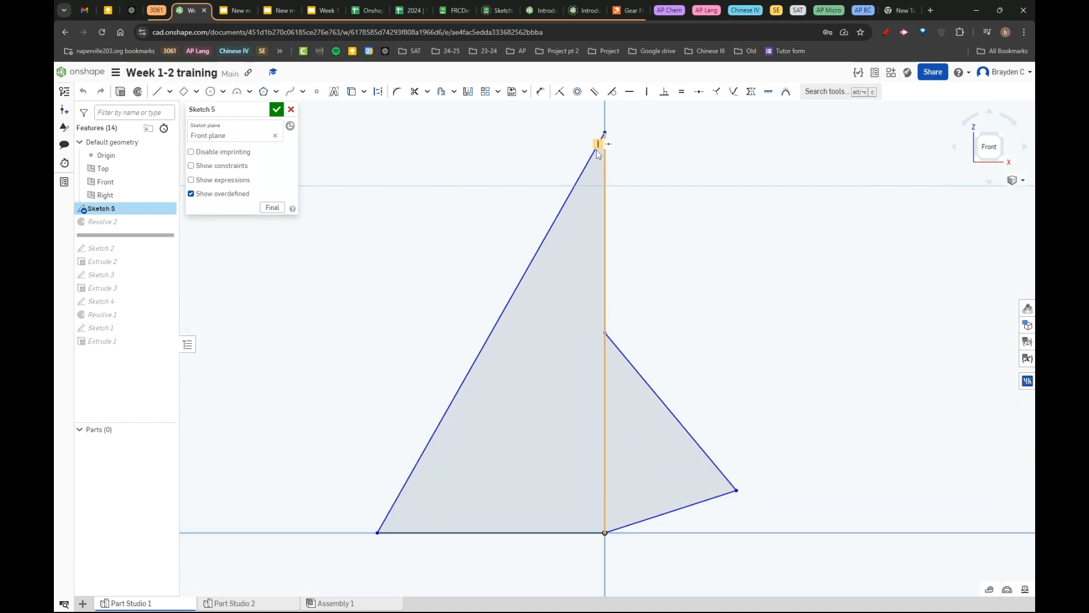
key("l")
scroll(597, 153, "up", 3)
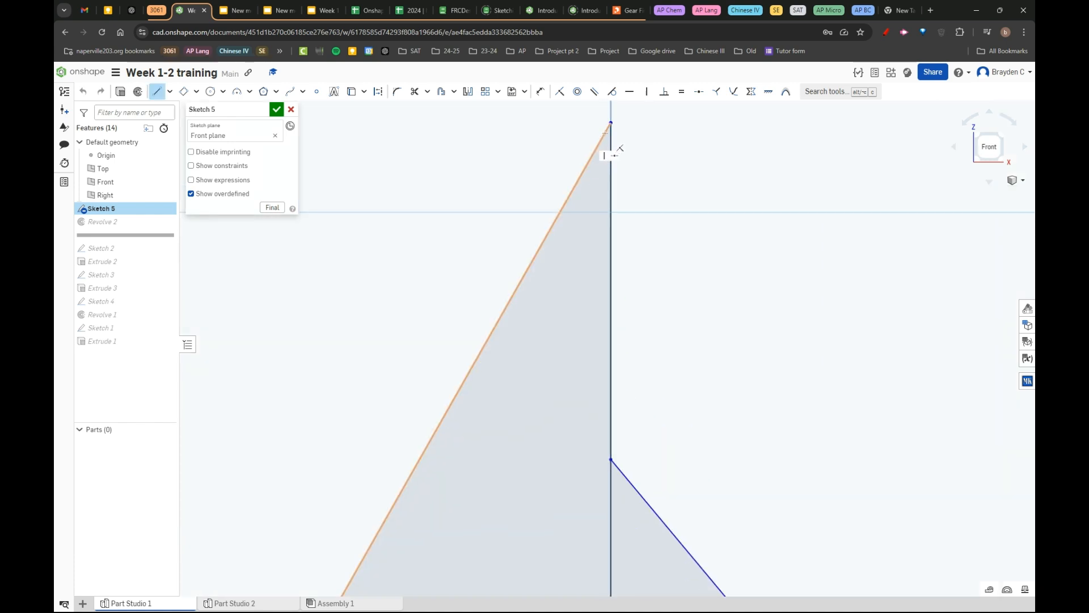
scroll(606, 134, "down", 5)
scroll(601, 375, "up", 5)
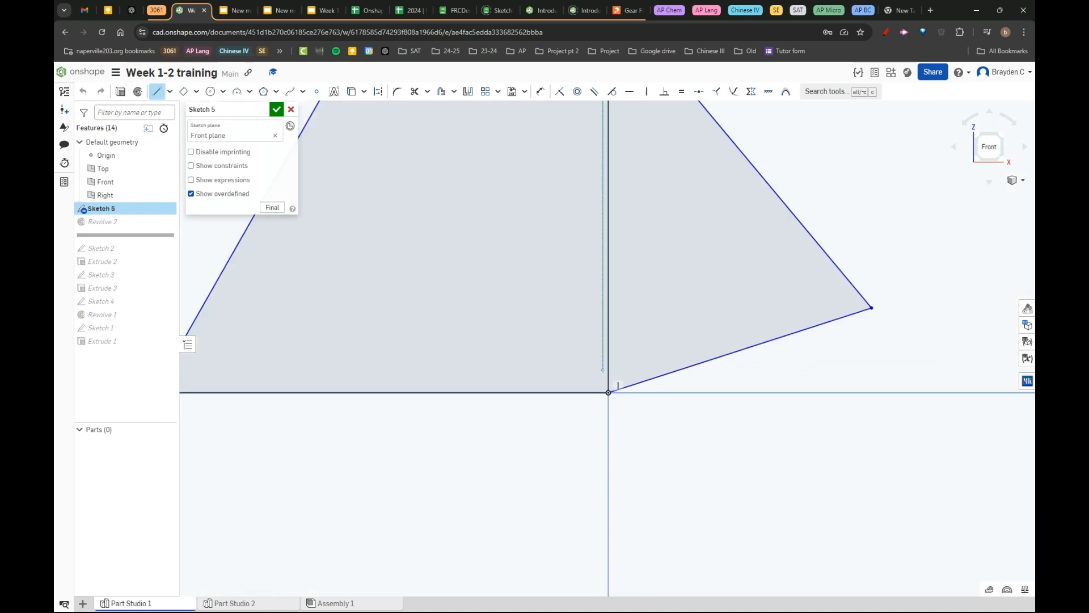
left_click(602, 392)
key("d")
left_click(603, 357)
left_click(608, 356)
left_click(514, 461)
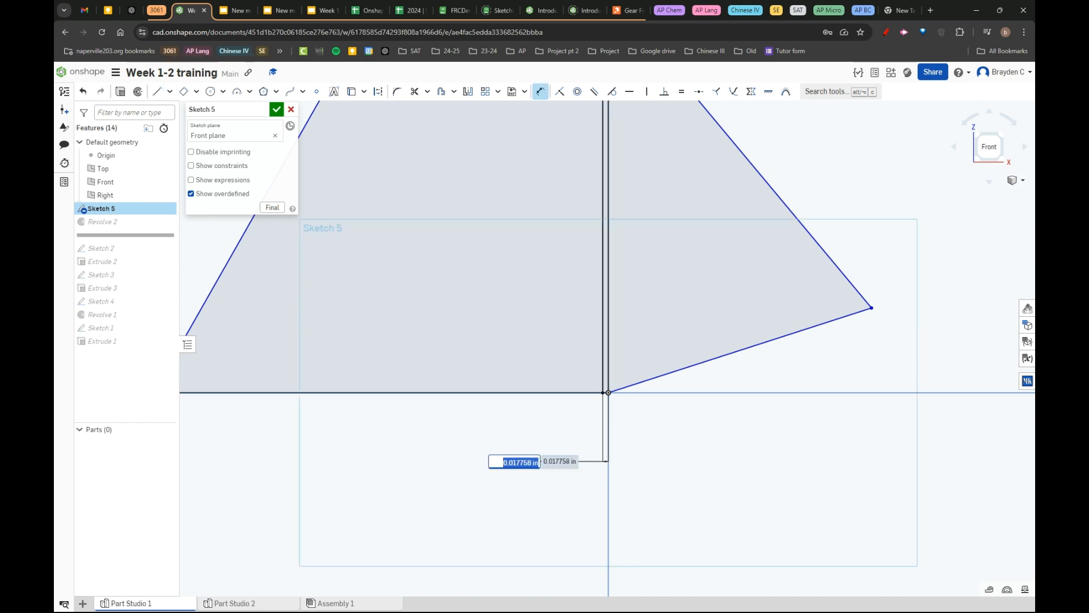
key("BackSpace")
type(".01")
key("Return")
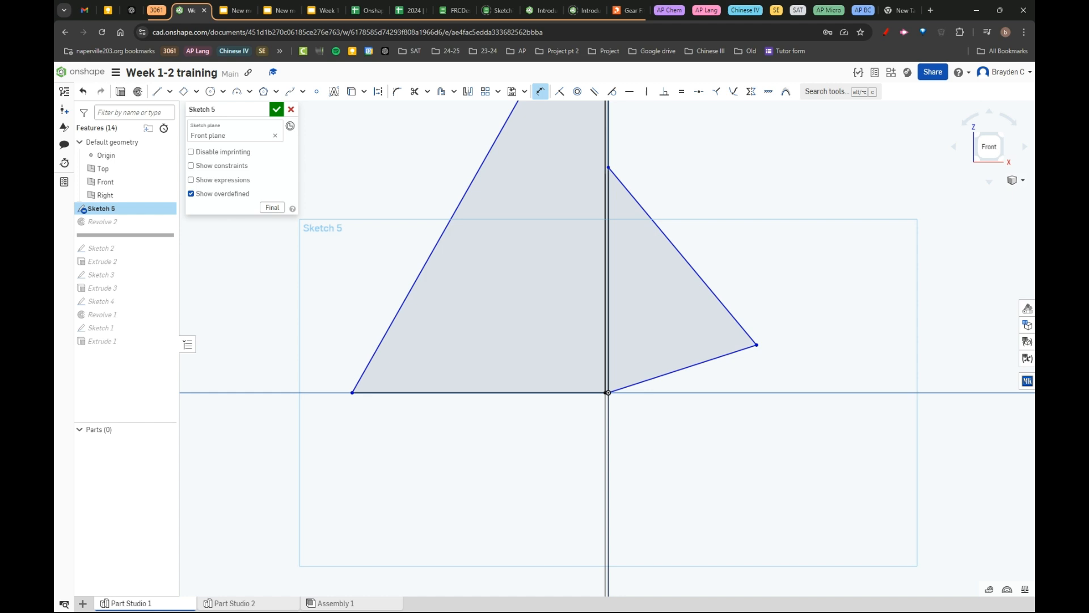
scroll(583, 291, "down", 5)
left_click(276, 112)
Step: Reopen Revolve 2, reselect the left triangle face as the profile, and switch the revolve to Full
double_click(134, 224)
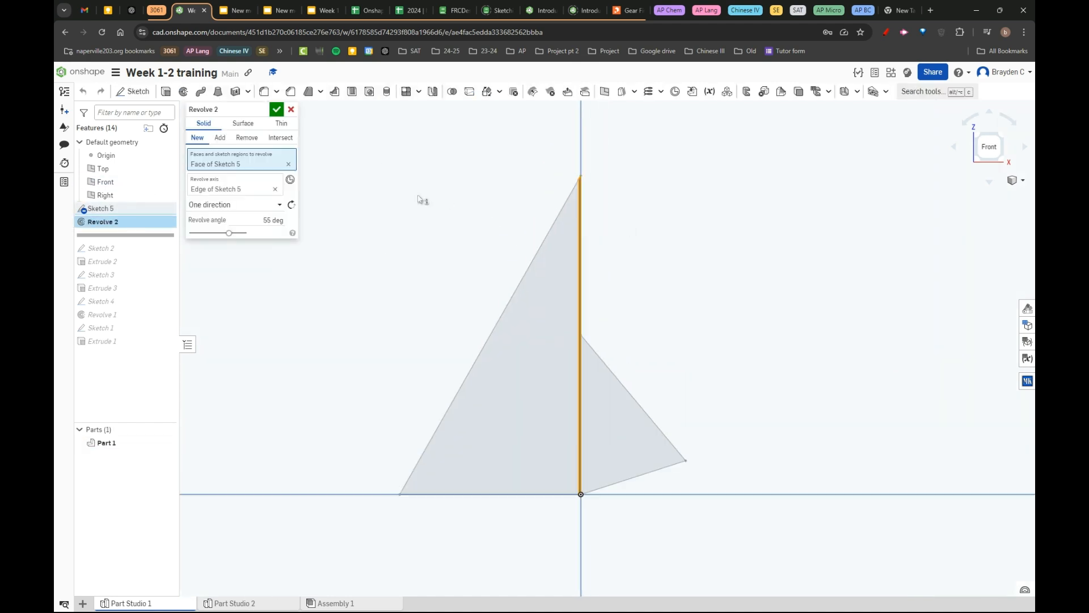
left_click(289, 164)
scroll(572, 189, "up", 6)
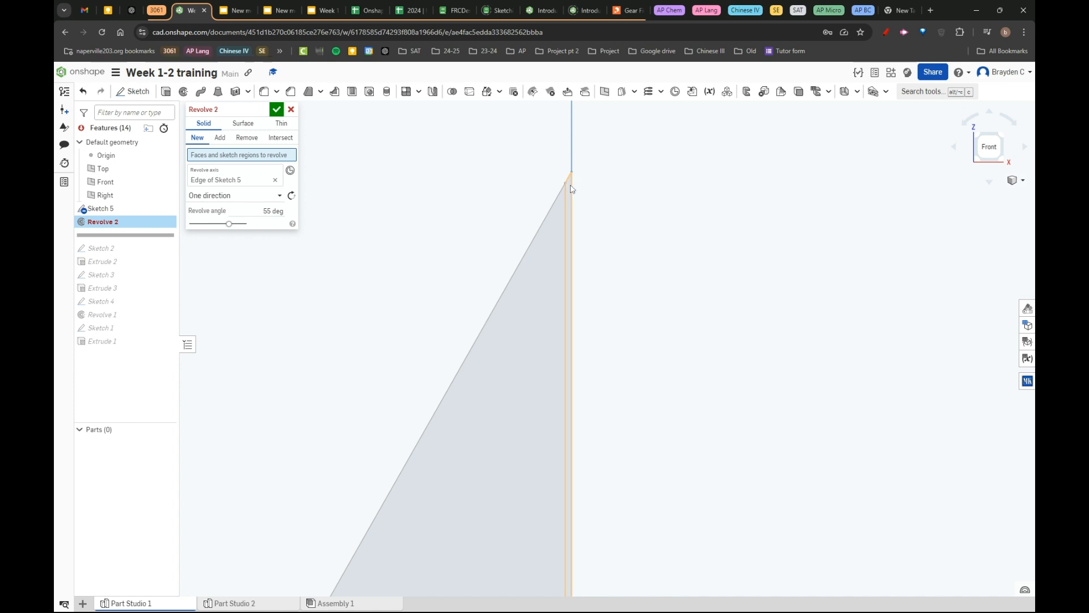
scroll(571, 189, "down", 3)
left_click(531, 278)
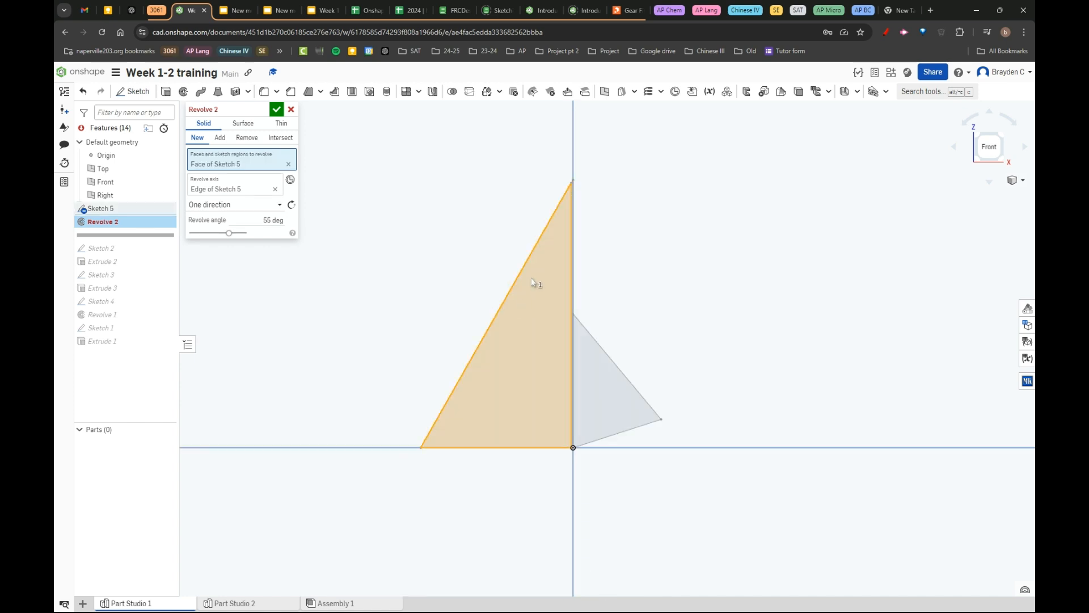
right_click_drag(605, 183, 588, 224)
left_click(255, 204)
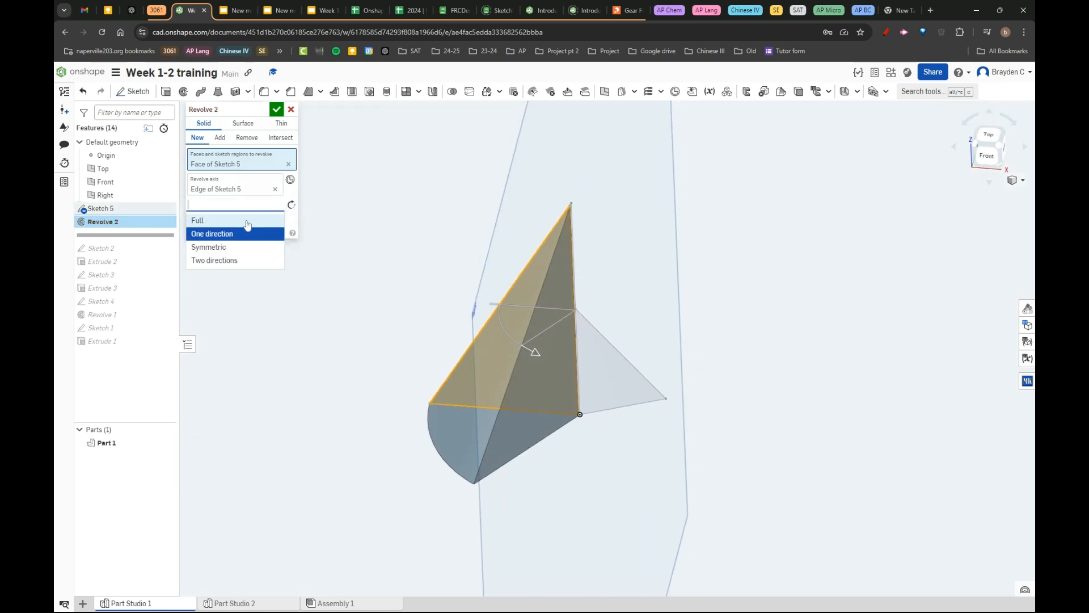
left_click(199, 214)
Step: Zoom and orbit around the revolved cone to inspect its apex and base, then return to the isometric view
scroll(556, 230, "up", 5)
scroll(560, 233, "up", 4)
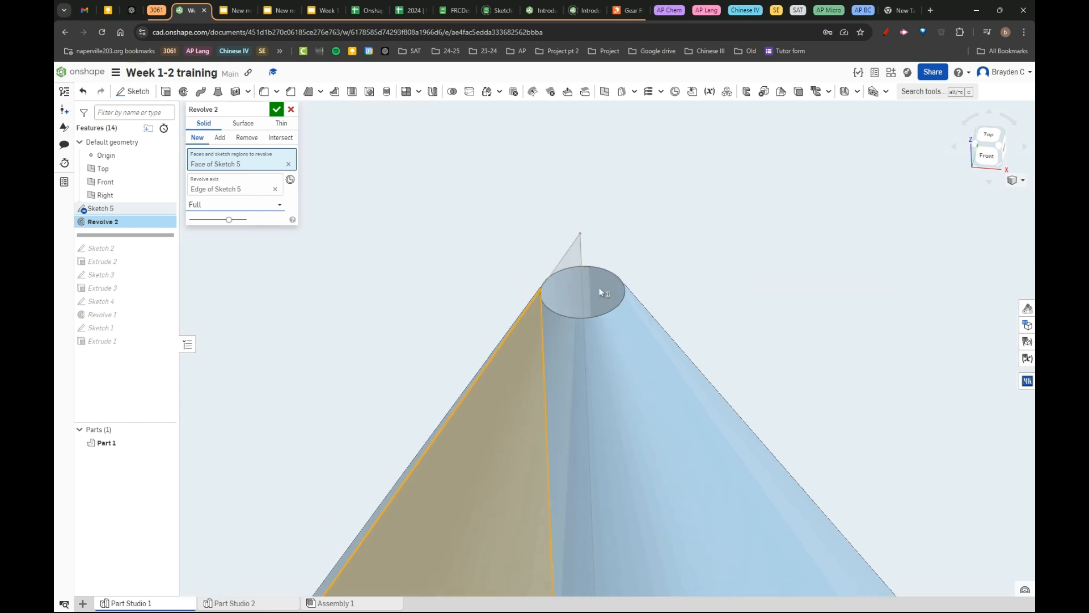
scroll(578, 249, "down", 7)
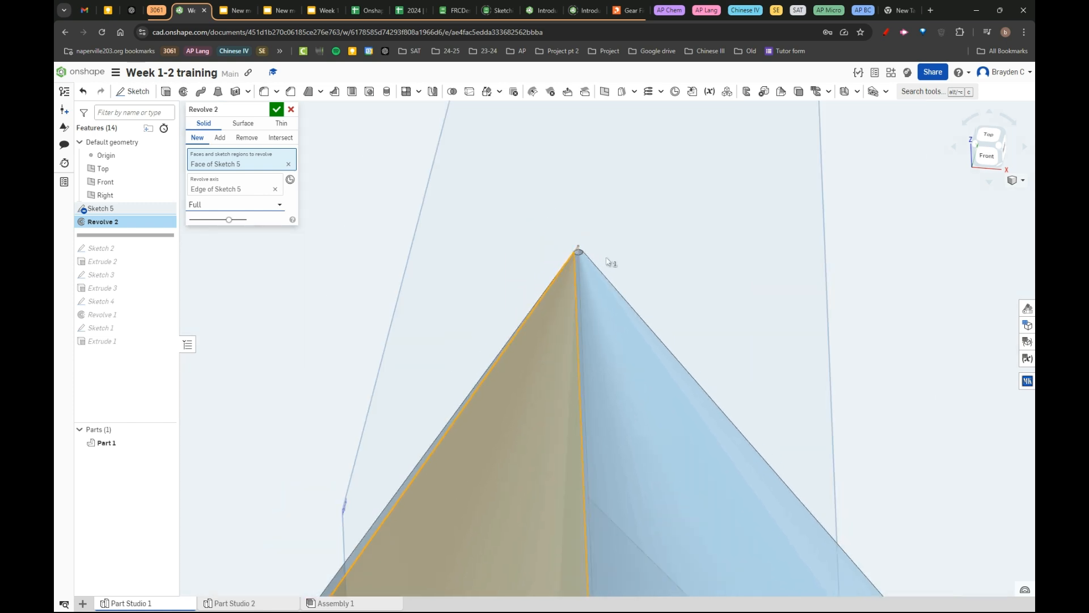
scroll(622, 236, "down", 5)
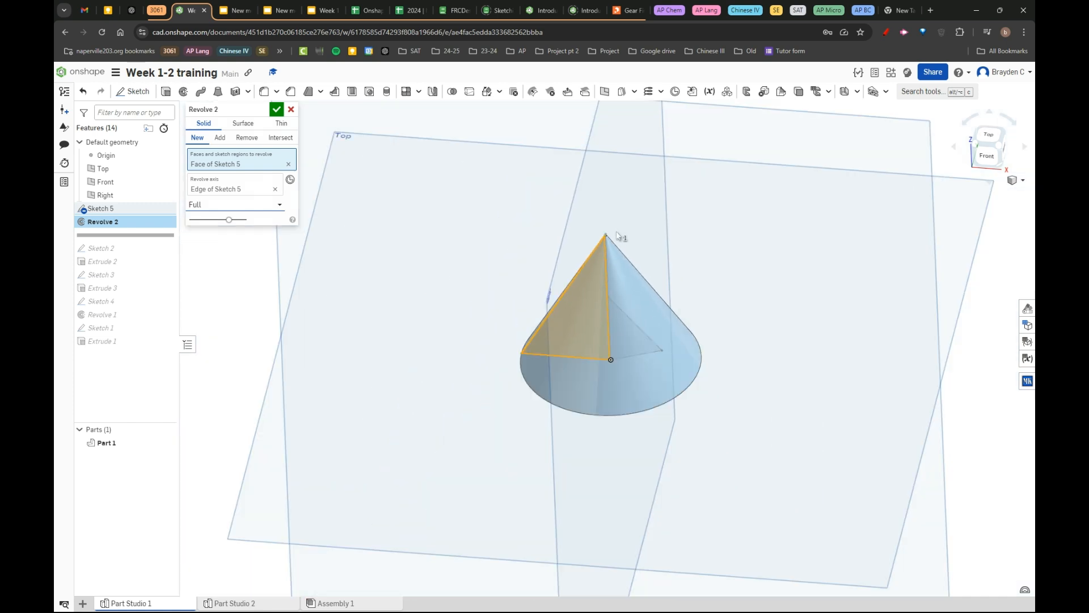
mouse_move(635, 241)
right_mouse_down()
mouse_move(599, 240)
mouse_move(626, 266)
mouse_move(639, 247)
right_mouse_up()
scroll(645, 243, "up", 4)
scroll(604, 275, "up", 5)
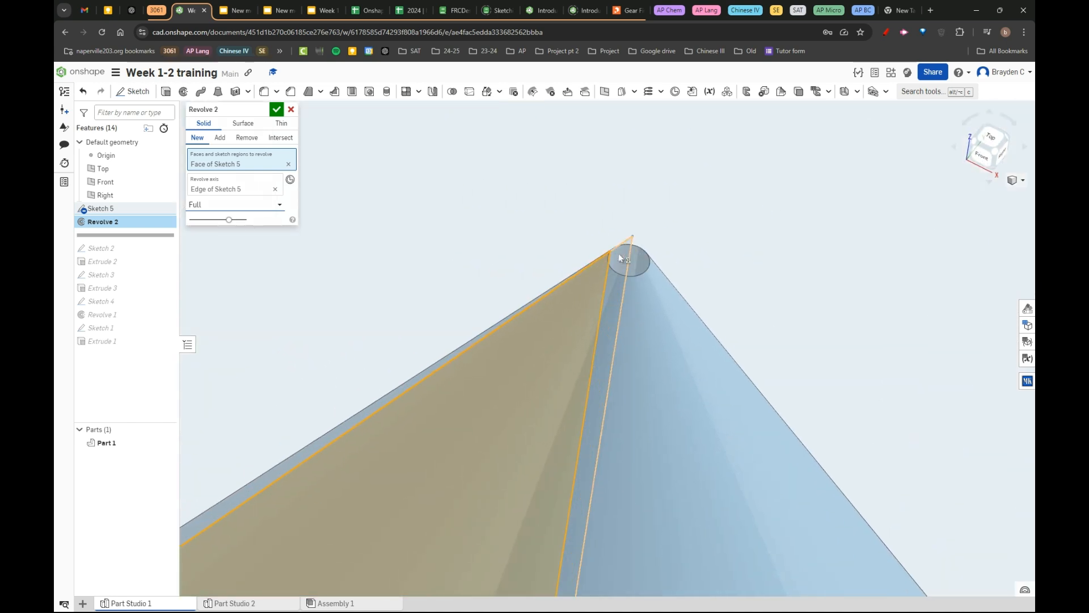
scroll(635, 255, "down", 8)
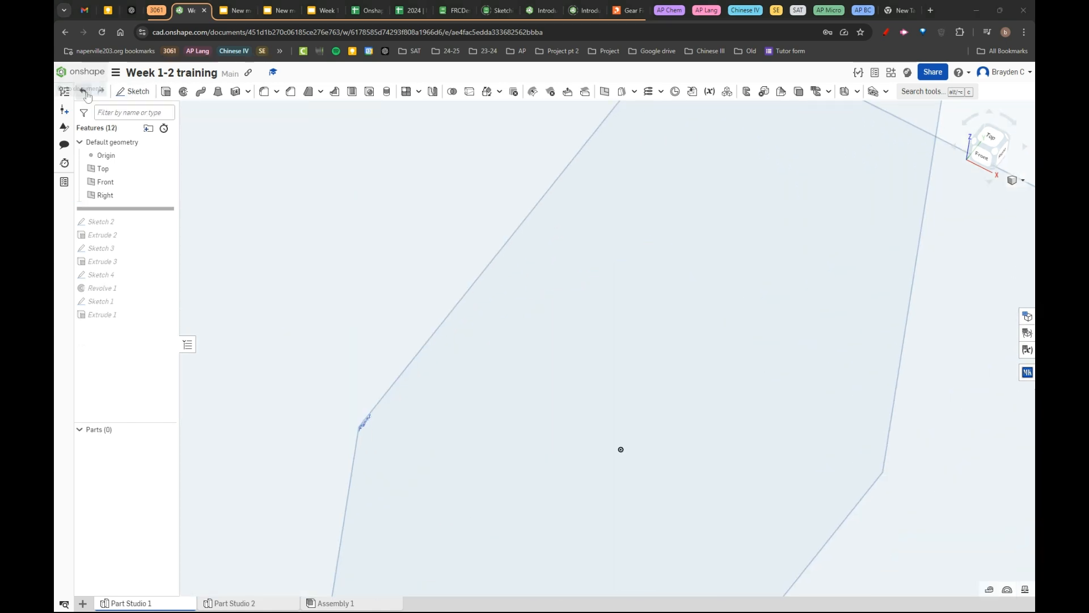
scroll(440, 265, "down", 6)
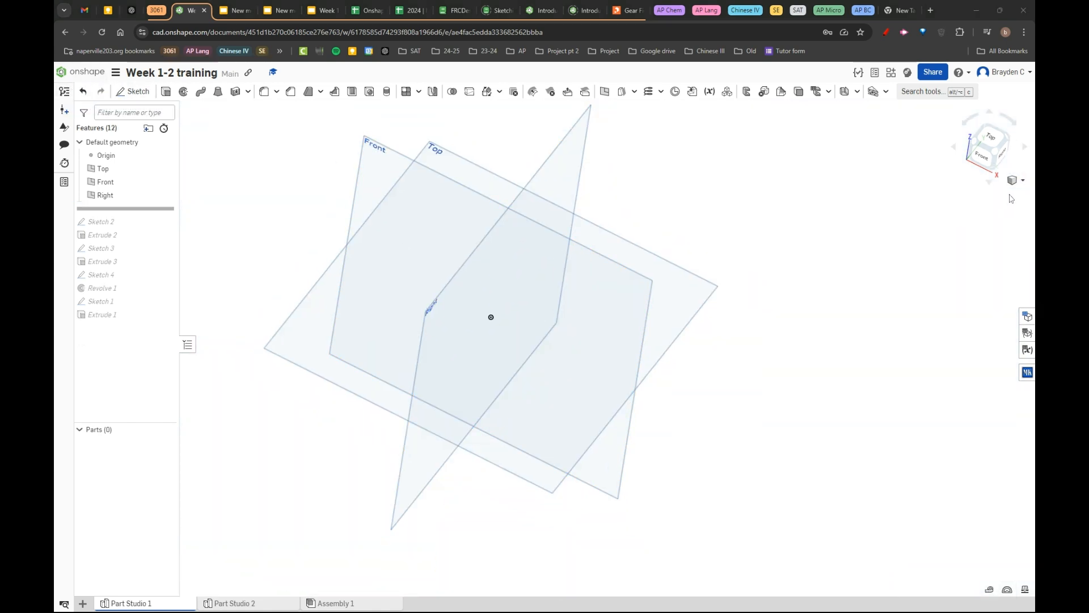
left_click(990, 147)
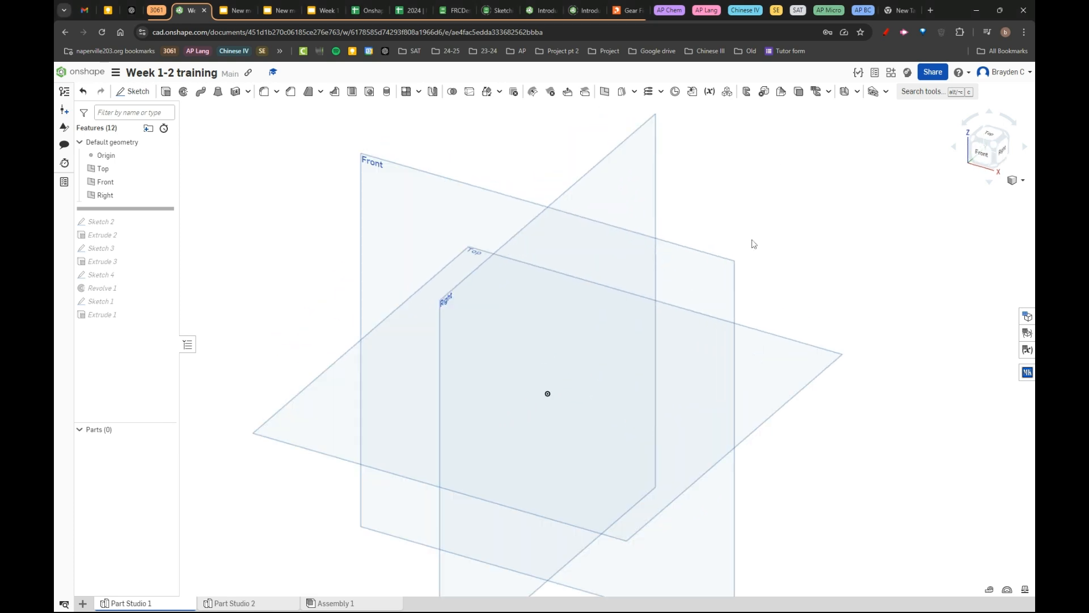
Step: Sketch a center-point rectangle on the Front plane, centered on the origin, and close the sketch
left_click(132, 92)
left_click(509, 213)
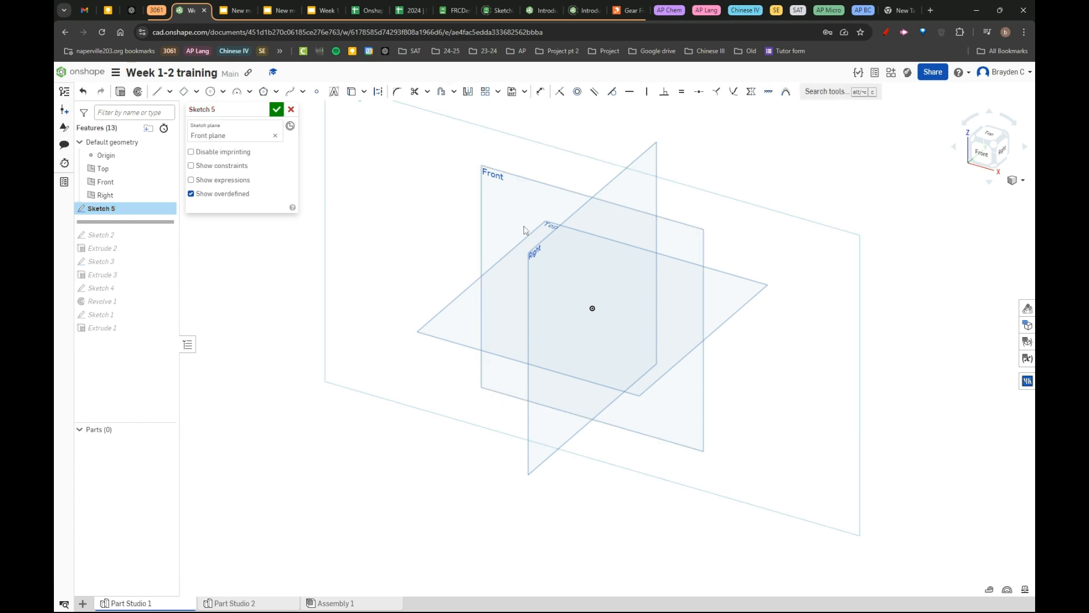
key("g")
left_click(592, 308)
left_click(640, 379)
key("Escape")
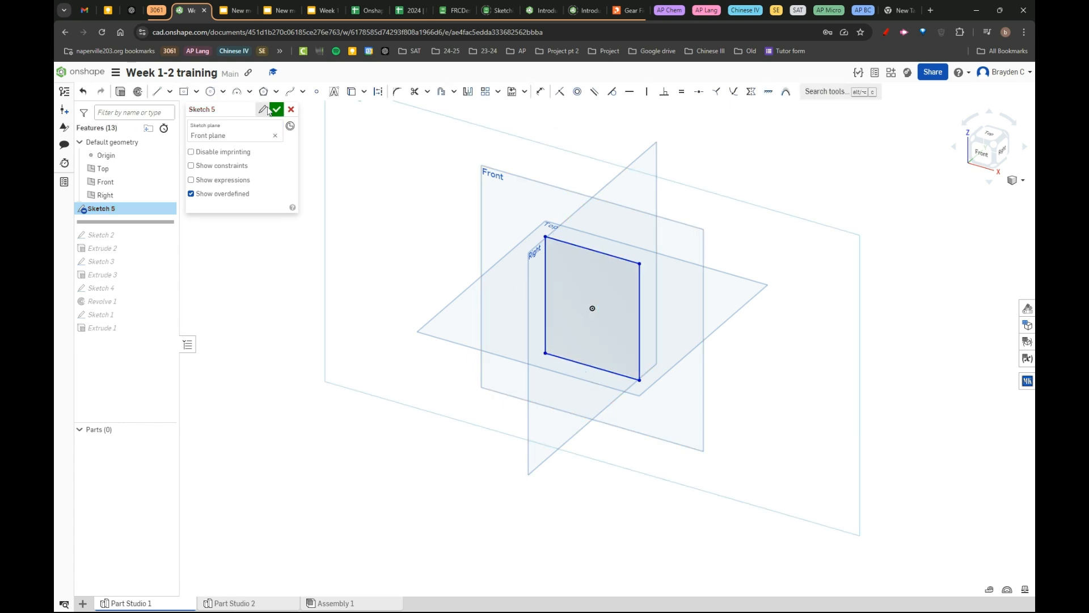
left_click(275, 111)
Step: Extrude the rectangle symmetrically to a depth of 4 in
key("shift+e")
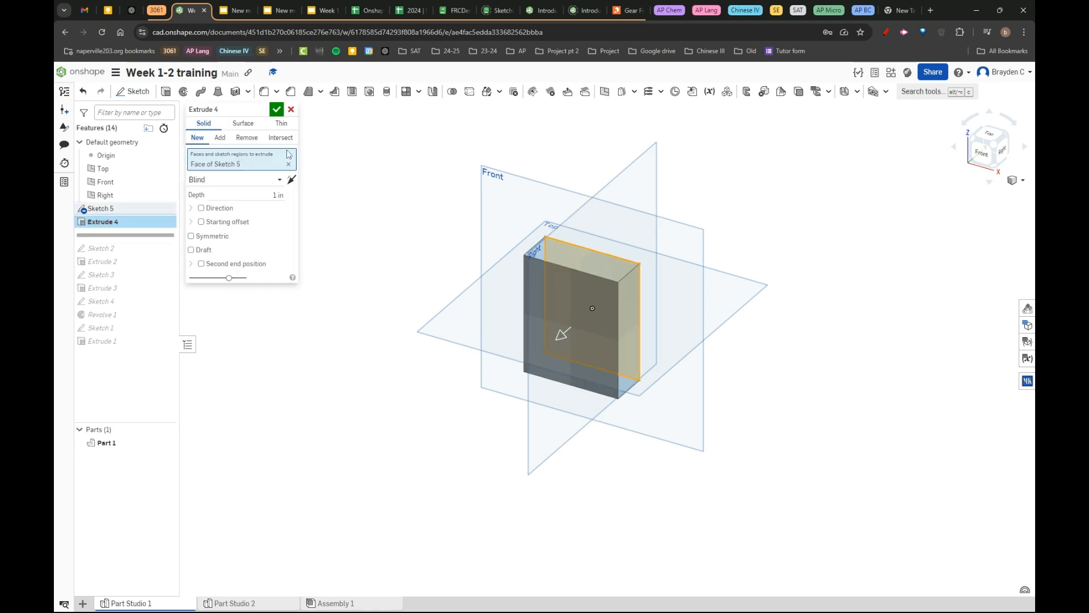
left_click(275, 194)
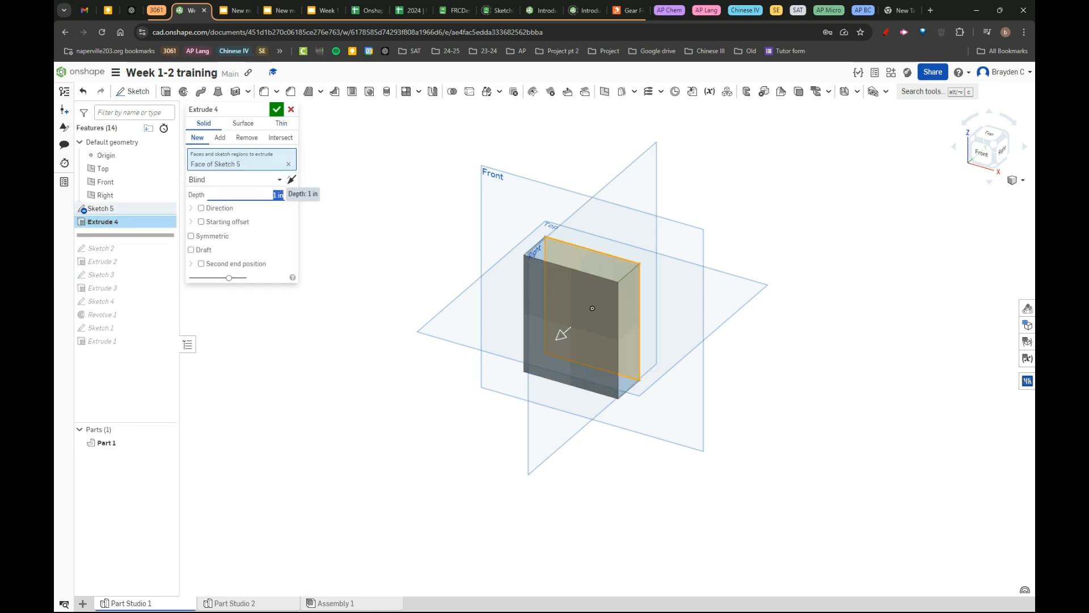
type("4")
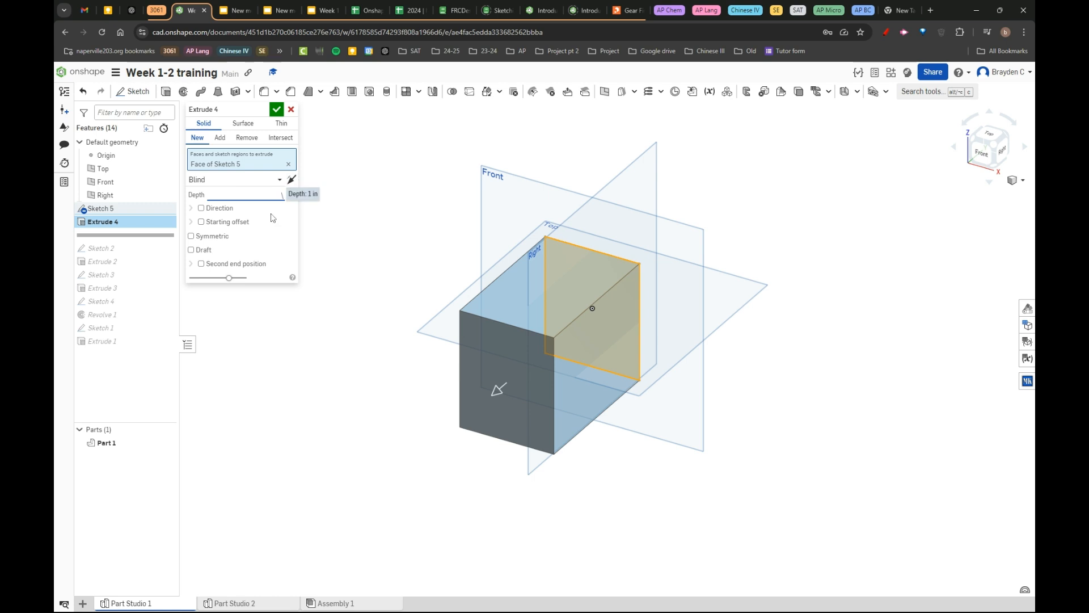
left_click(239, 233)
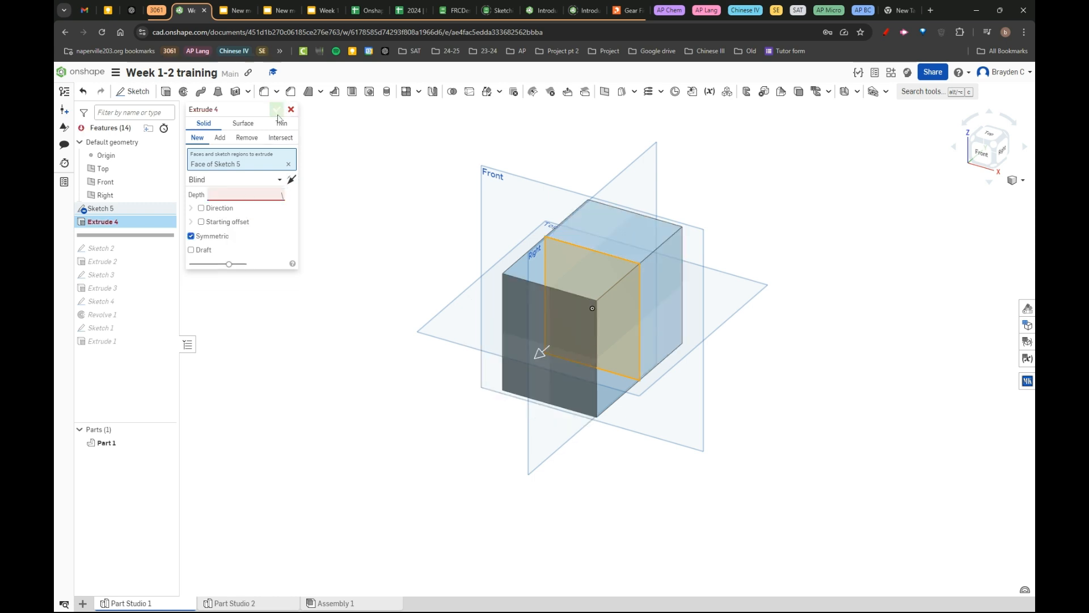
left_click(280, 196)
type("4")
key("Return")
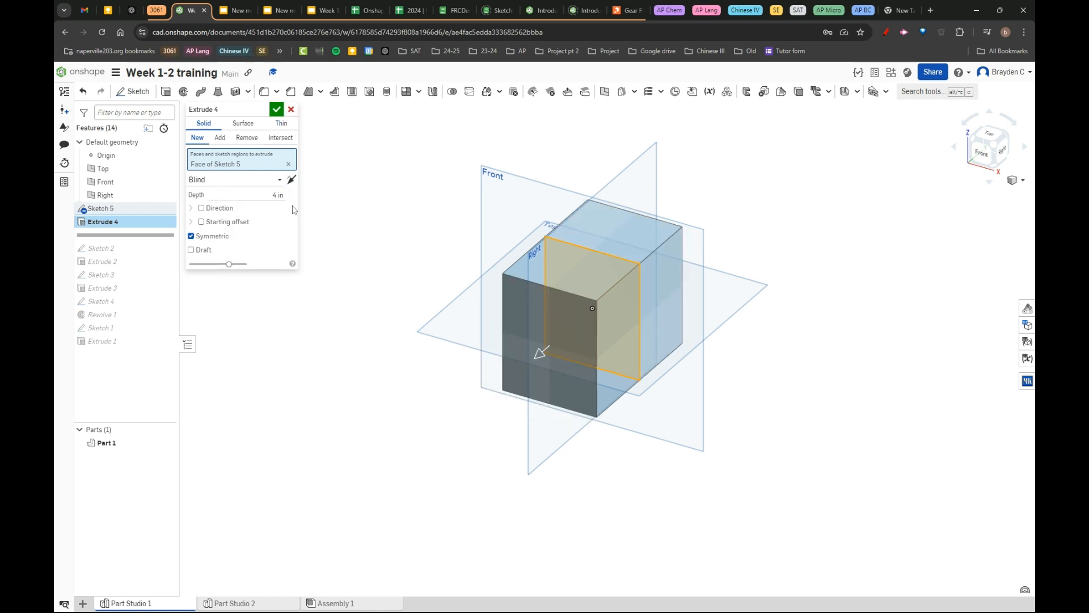
left_click(276, 109)
Step: Start a new sketch on the Front plane and draw a triangle with its lower apex at the origin
scroll(613, 248, "up", 2)
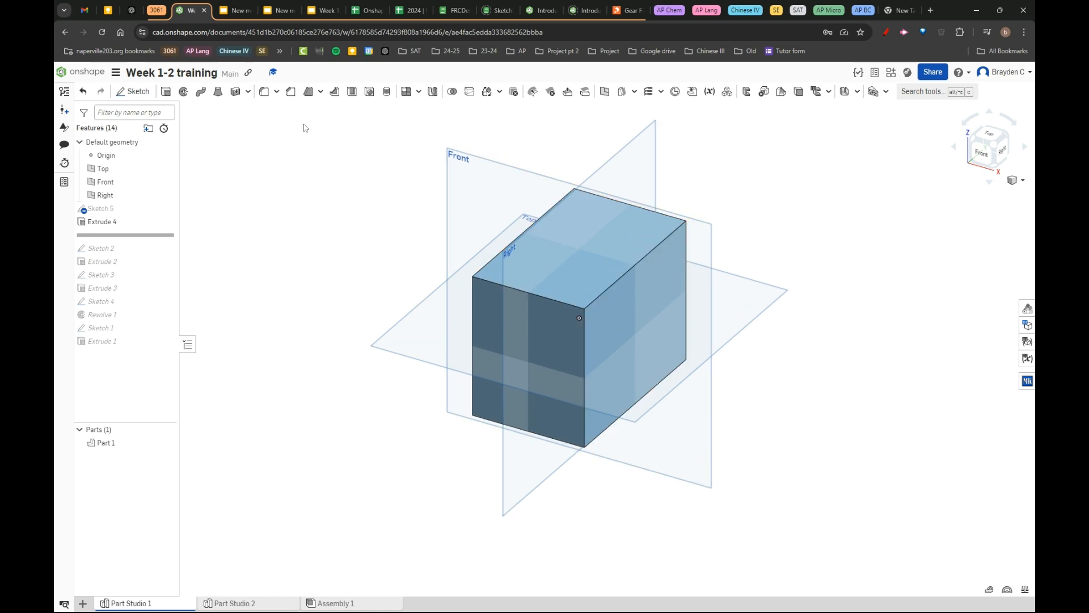
left_click(134, 92)
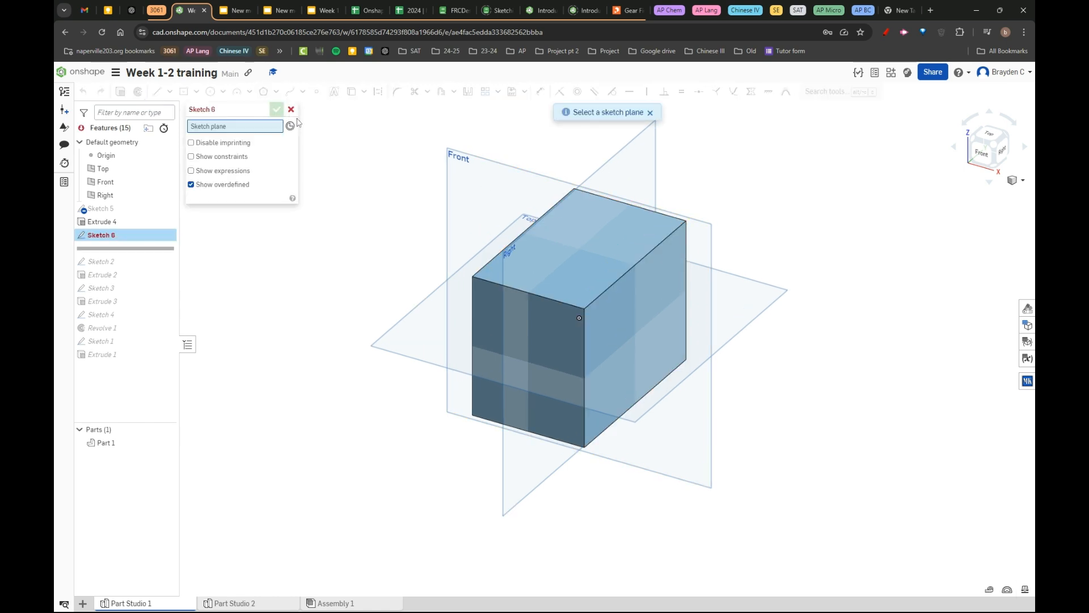
left_click(508, 223)
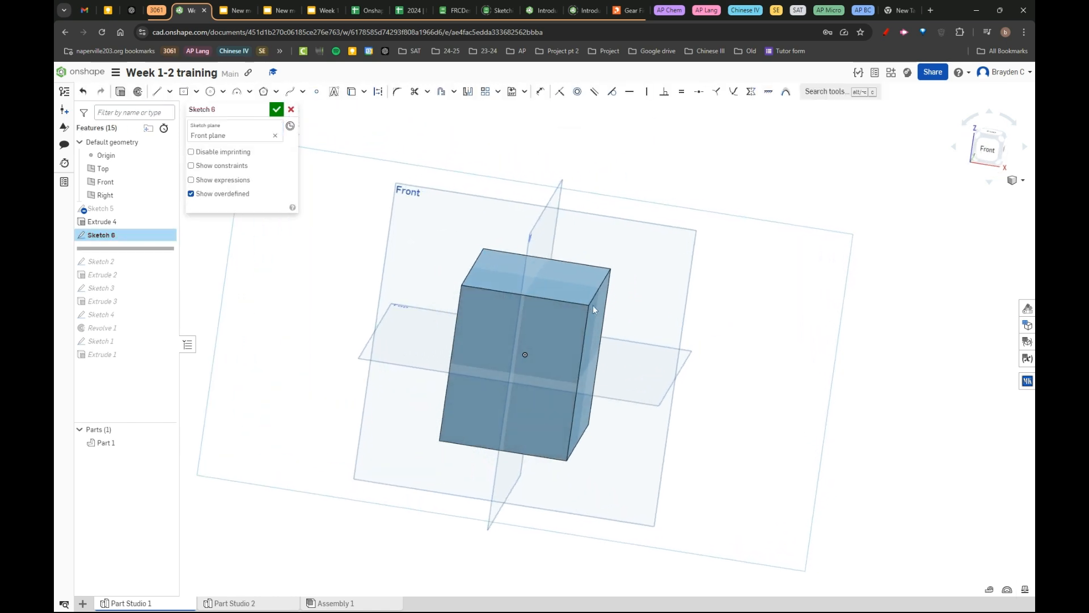
right_click_drag(597, 300, 627, 289)
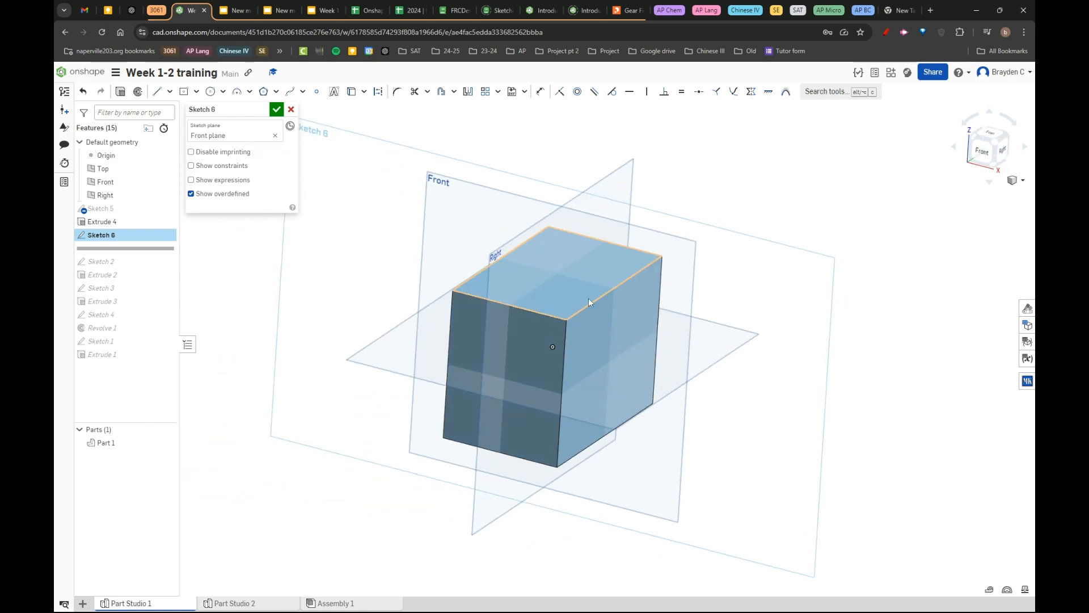
key("l")
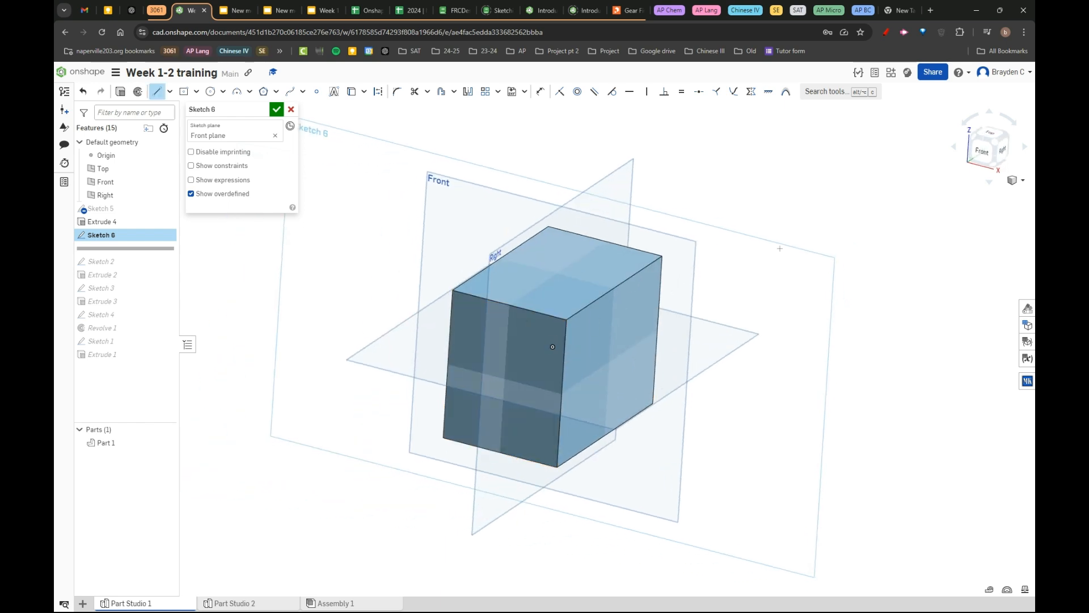
key("n")
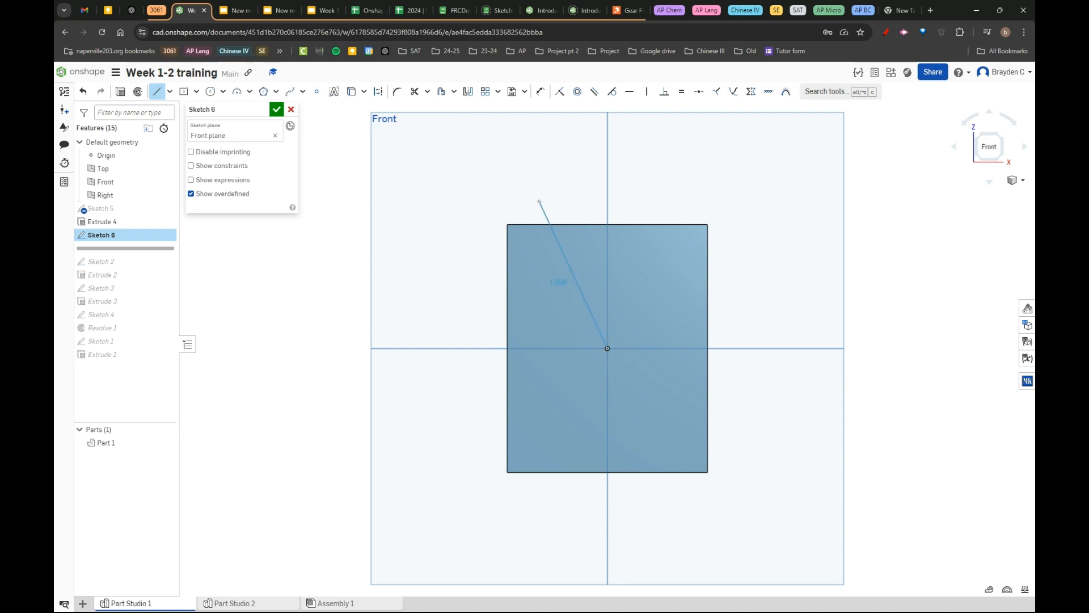
left_click(526, 183)
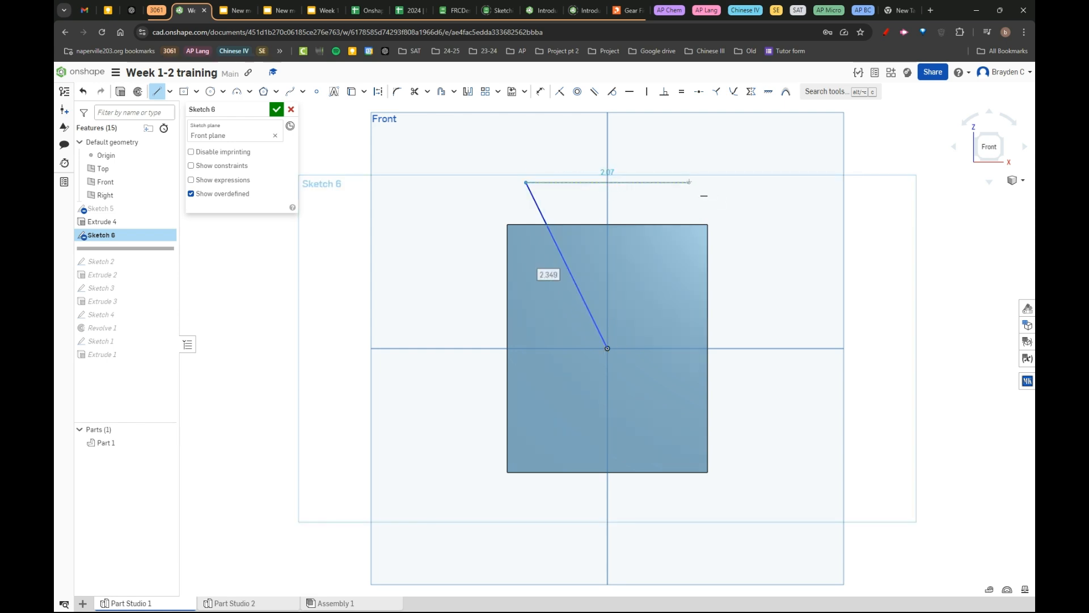
left_click(689, 182)
left_click(608, 347)
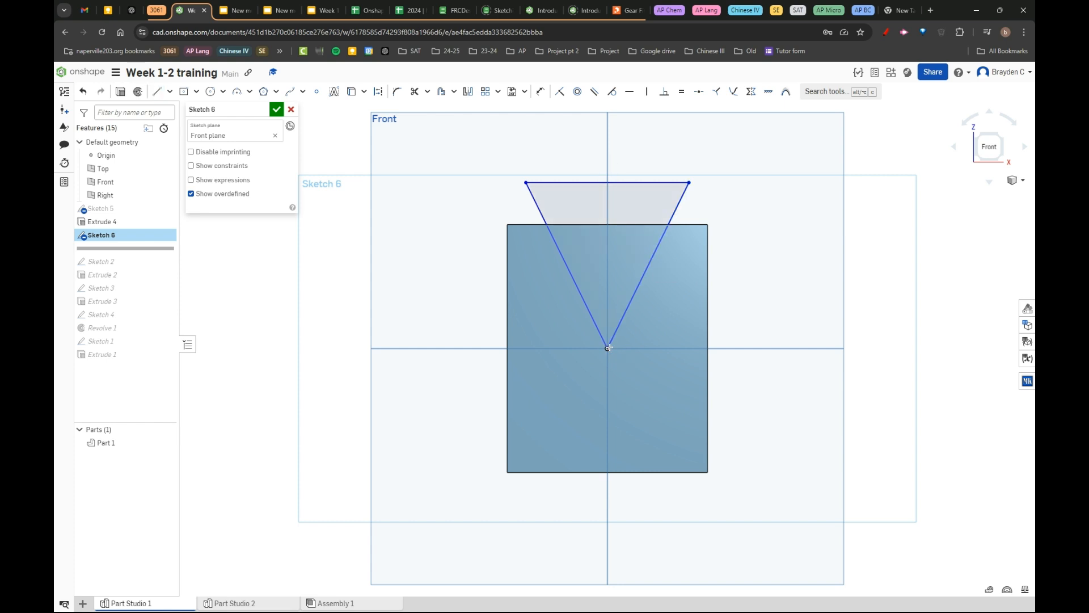
Step: Delete the triangle's right slanted edge and its top edge
key("Escape")
left_click(655, 252)
key("Delete")
left_click(648, 183)
key("Delete")
Step: Complete a right triangle with a horizontal top edge and a vertical edge down to the origin, then close the sketch
key("l")
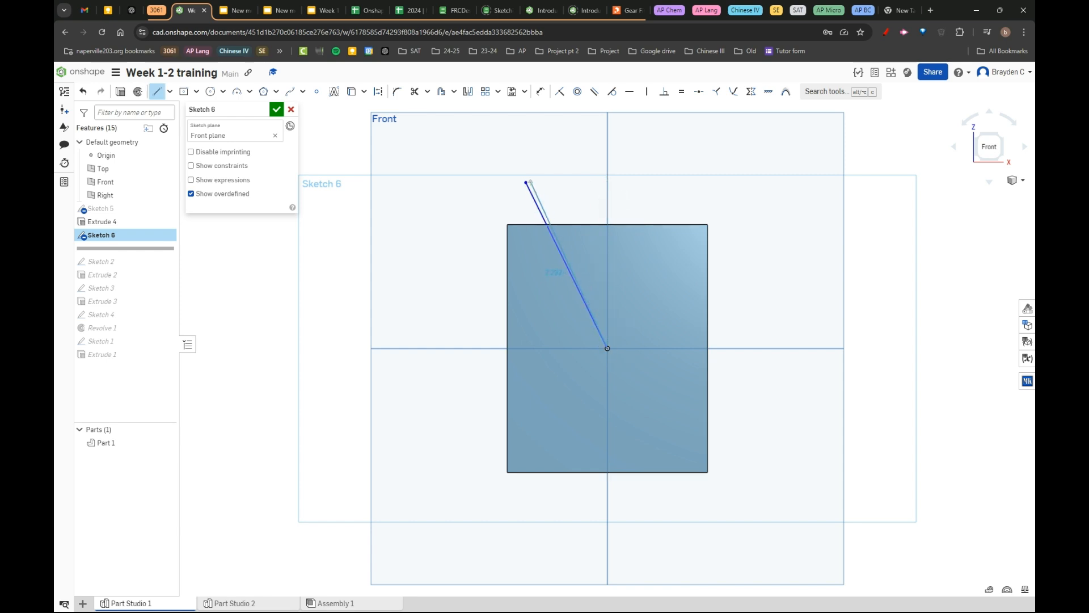
left_click(607, 183)
left_click(527, 183)
key("Escape")
left_click(590, 183)
left_click(607, 193)
left_click(822, 303)
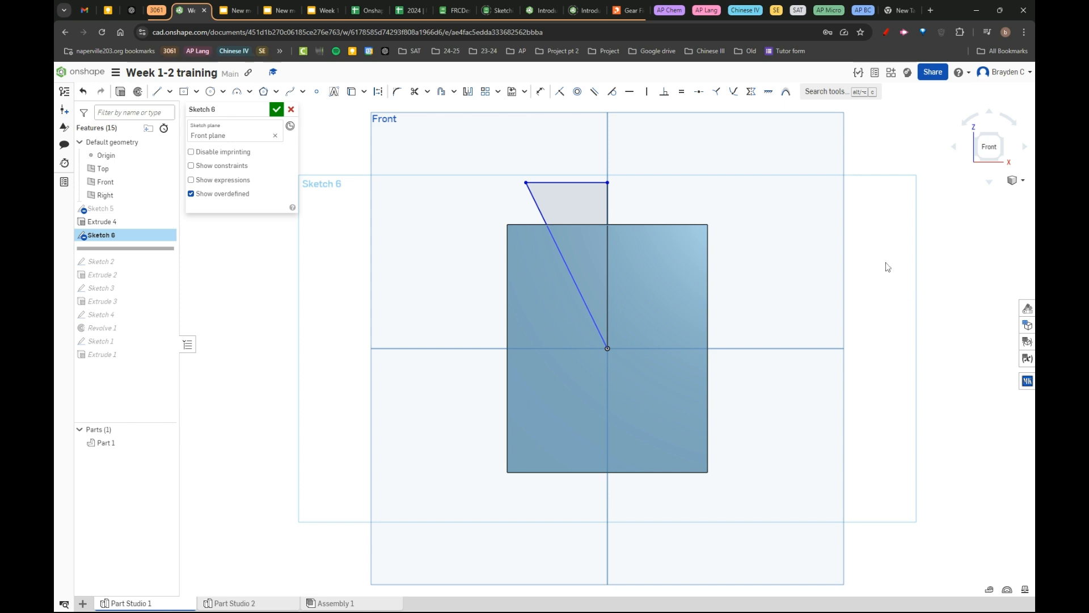
right_click_drag(887, 265, 696, 213)
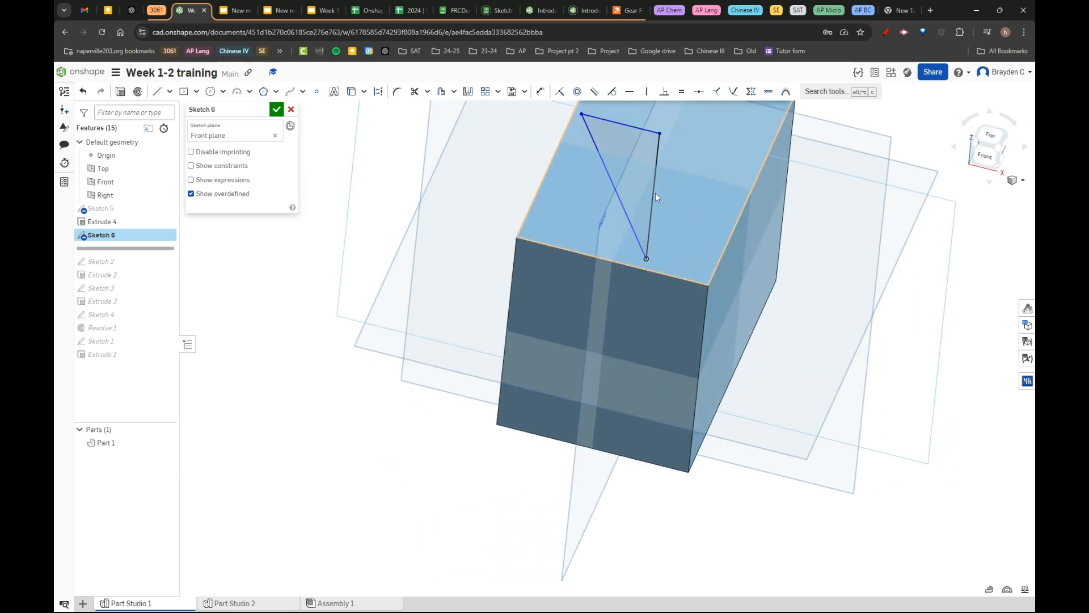
left_click(277, 108)
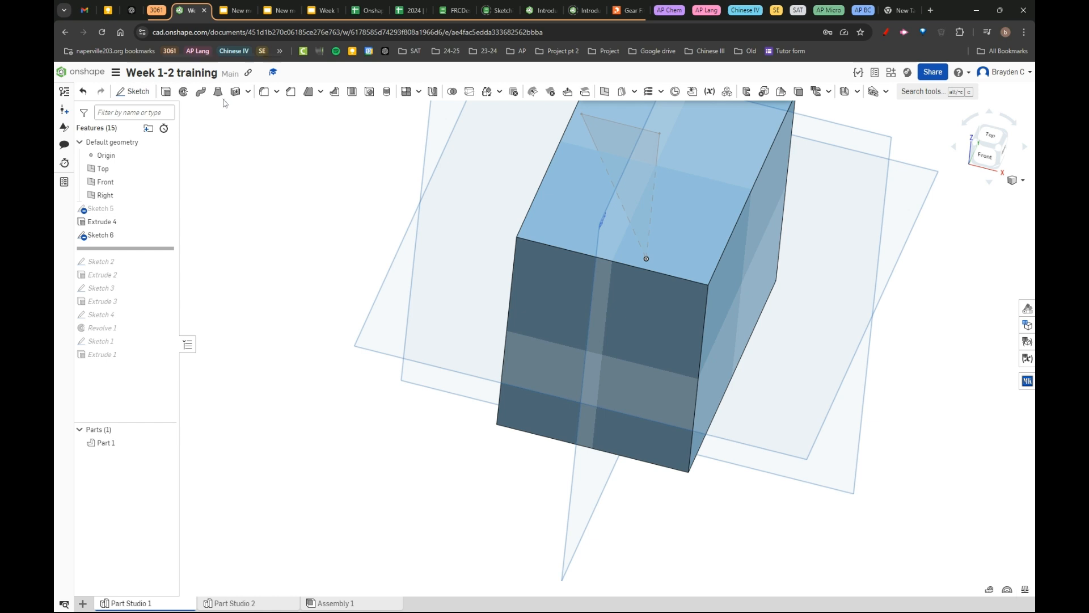
Step: Start a Revolve with the triangle face as the profile and its vertical edge as the axis
left_click(187, 97)
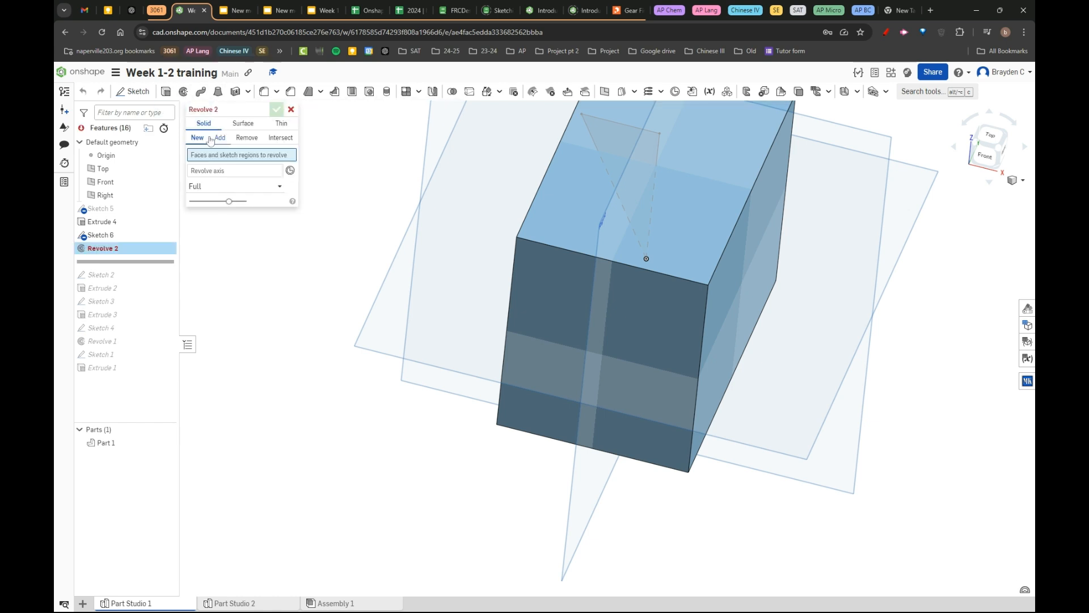
left_click(645, 146)
left_click(232, 177)
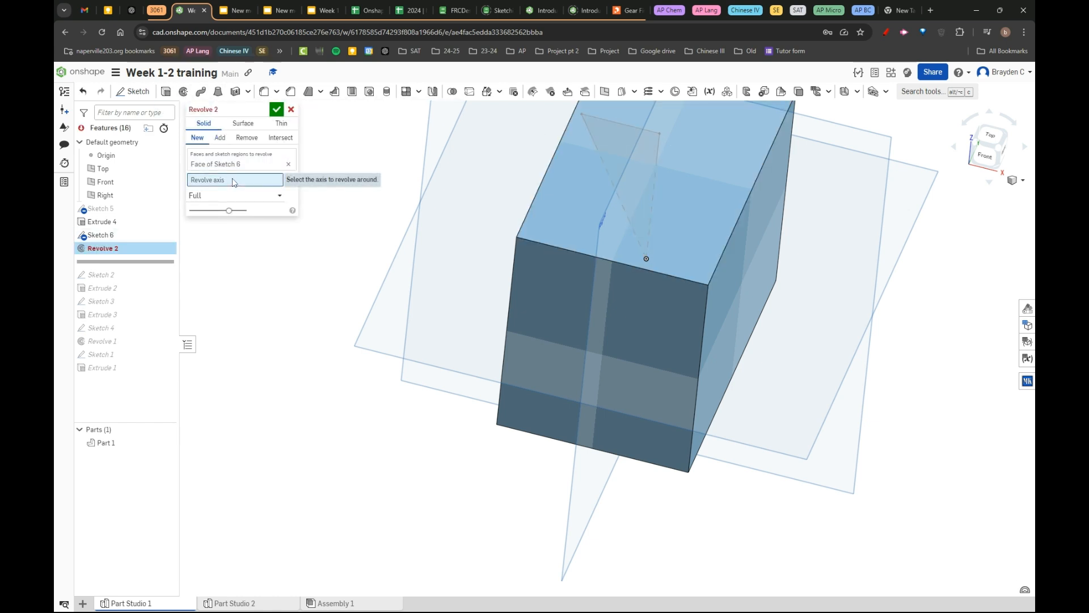
left_click(659, 141)
right_click_drag(430, 187, 586, 186)
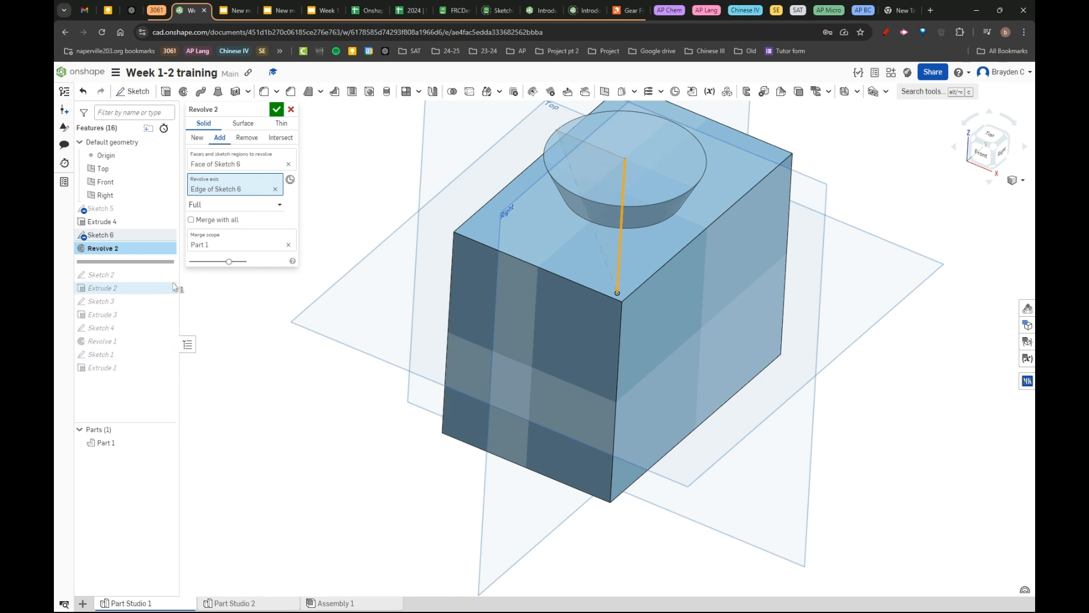
right_click_drag(585, 336, 496, 221)
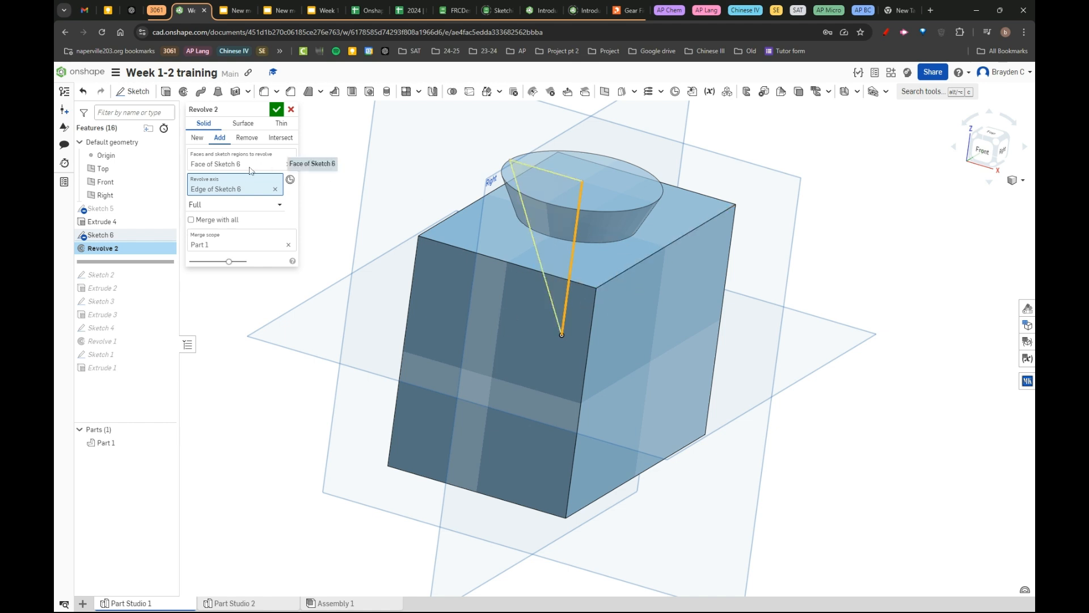
Step: Set the revolve to Remove, One direction, with a 360 deg revolve angle
left_click(248, 141)
right_click_drag(583, 230, 585, 274)
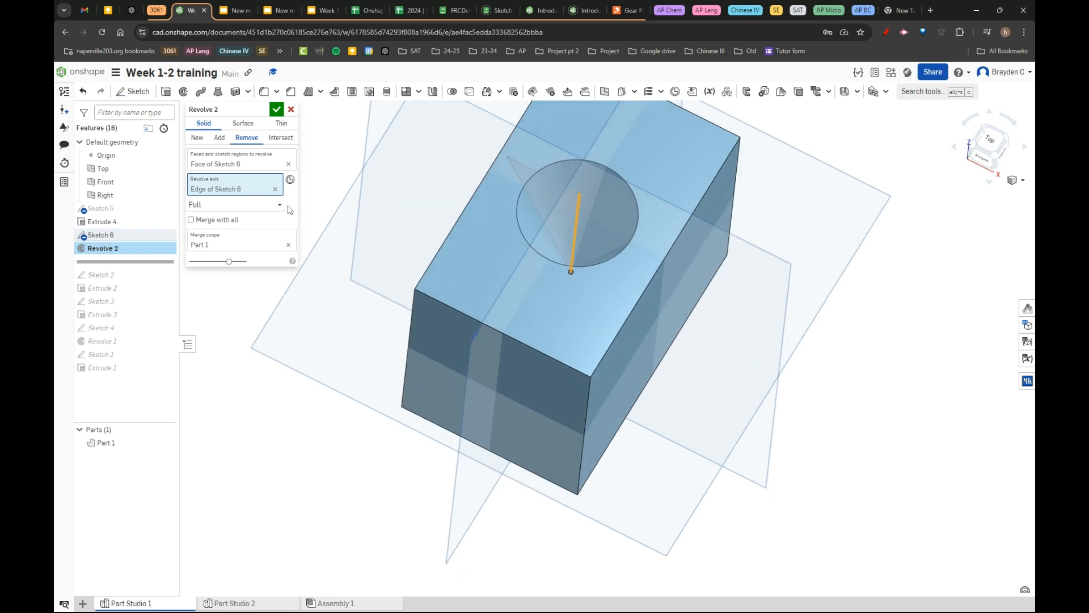
left_click(279, 204)
left_click(238, 232)
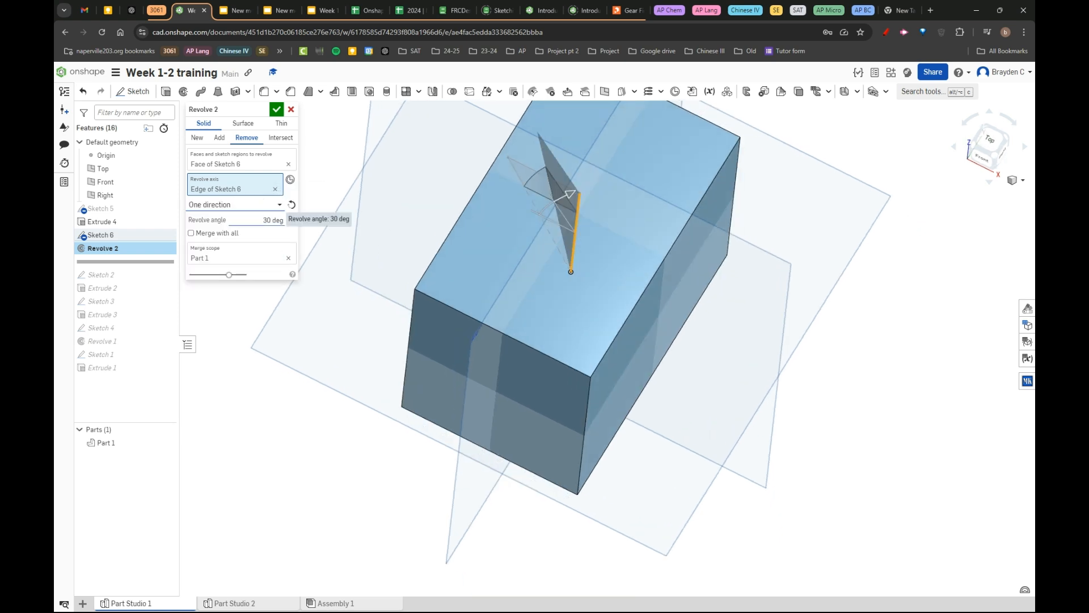
mouse_move(577, 200)
left_mouse_down()
mouse_move(598, 213)
mouse_move(596, 233)
mouse_move(558, 258)
mouse_move(533, 216)
mouse_move(543, 197)
mouse_move(569, 200)
left_mouse_up()
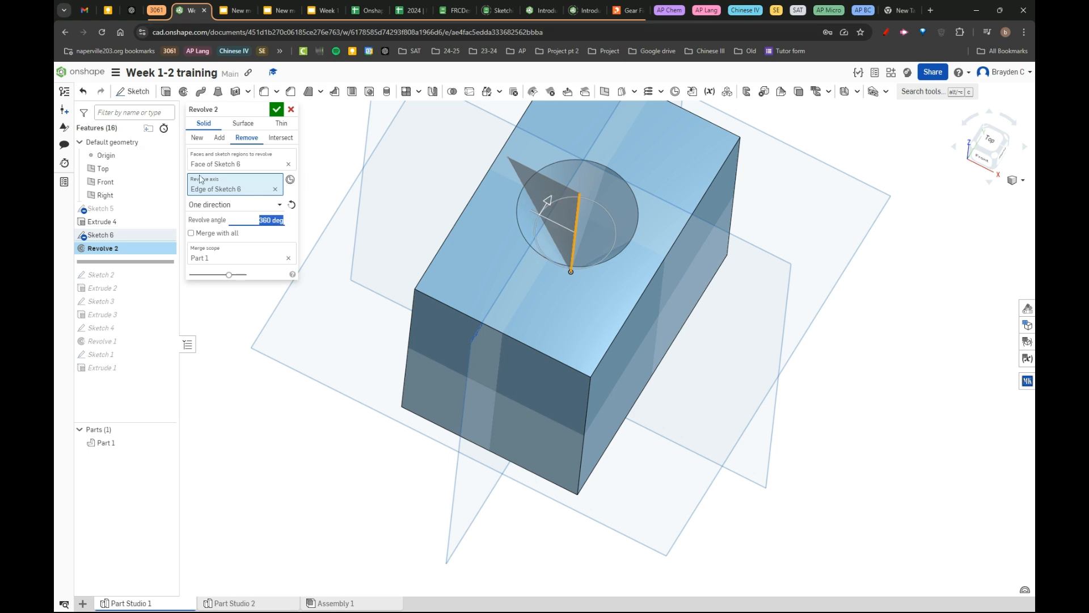